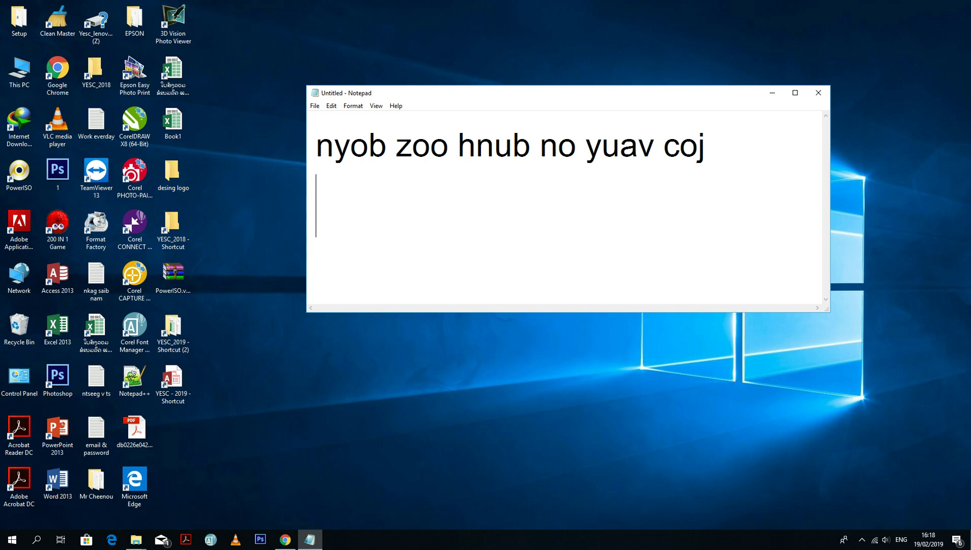
# Write "nej mus kawm paub txog qhov" as the second line of the note
pyautogui.write('nej mus ')
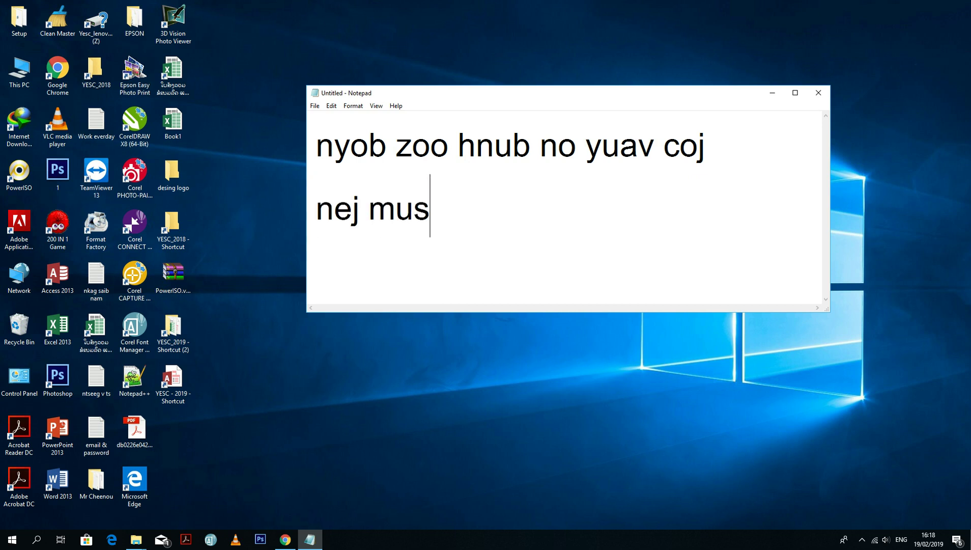
pyautogui.write('kawm pau')
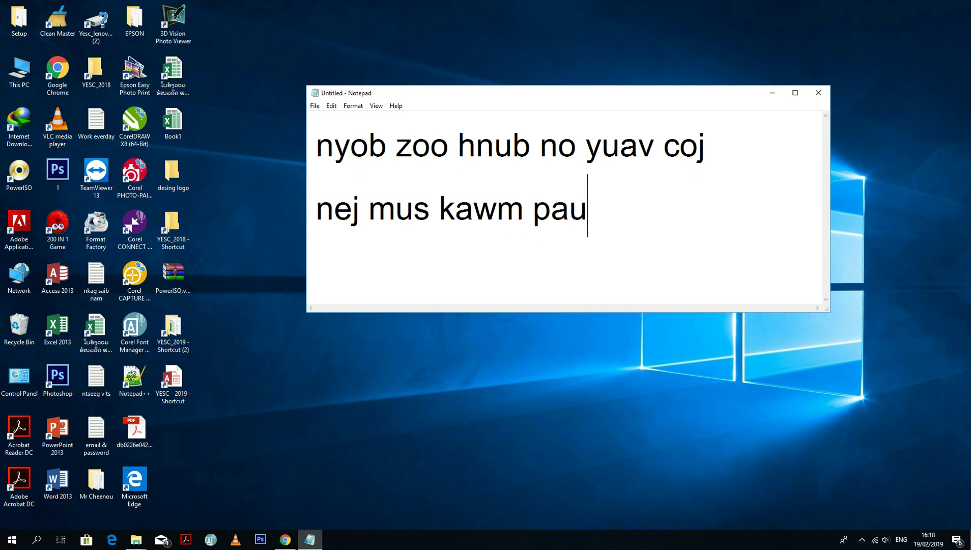
pyautogui.write('b txog qhov')
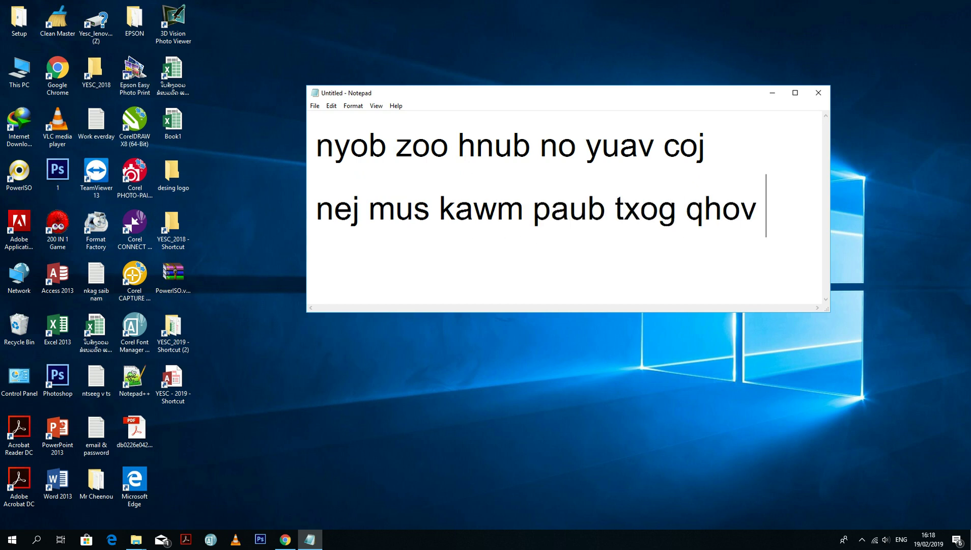
# Add the line "yuav pauv lub folder ntawm no" to the note
pyautogui.press('Return')
pyautogui.write('yuav pa')
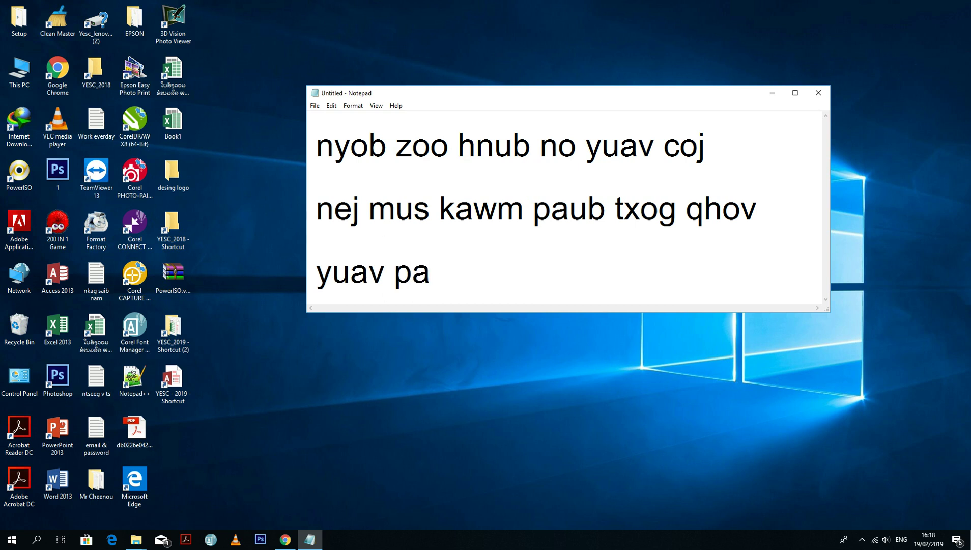
pyautogui.write('uv lub')
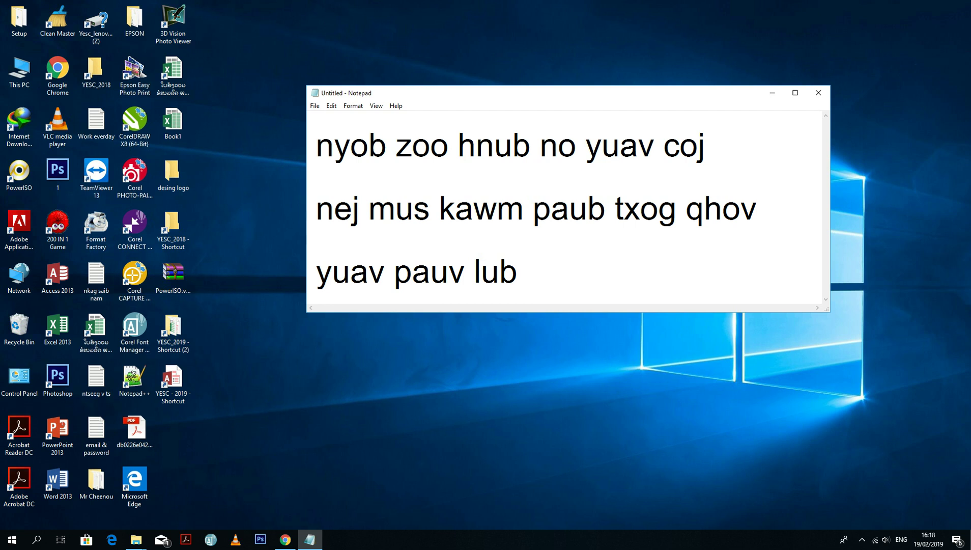
pyautogui.write('fo')
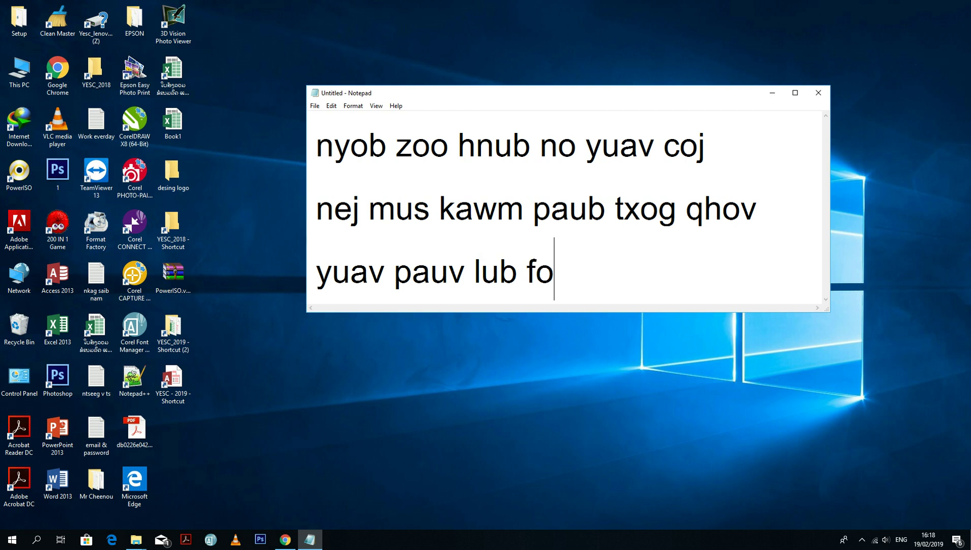
pyautogui.write('lder ntawm no')
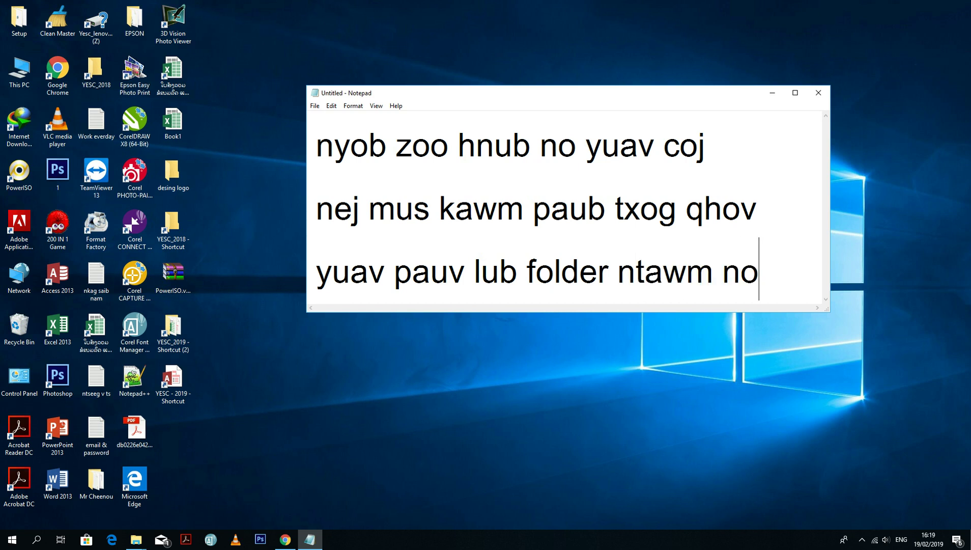
# Add the line "kom mus ua lwm yam txawv xws li" to the note
pyautogui.press('Return')
pyautogui.write('kom')
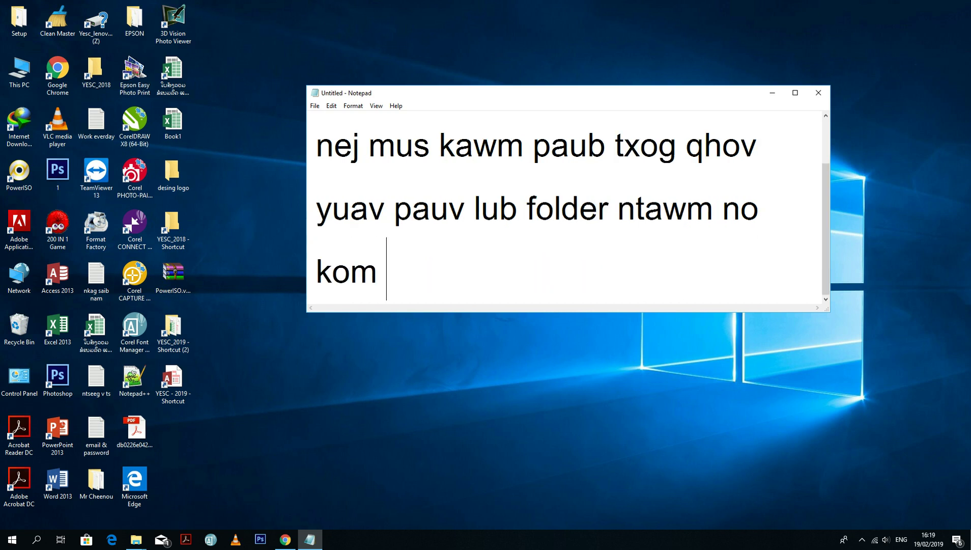
pyautogui.write(' mus ua')
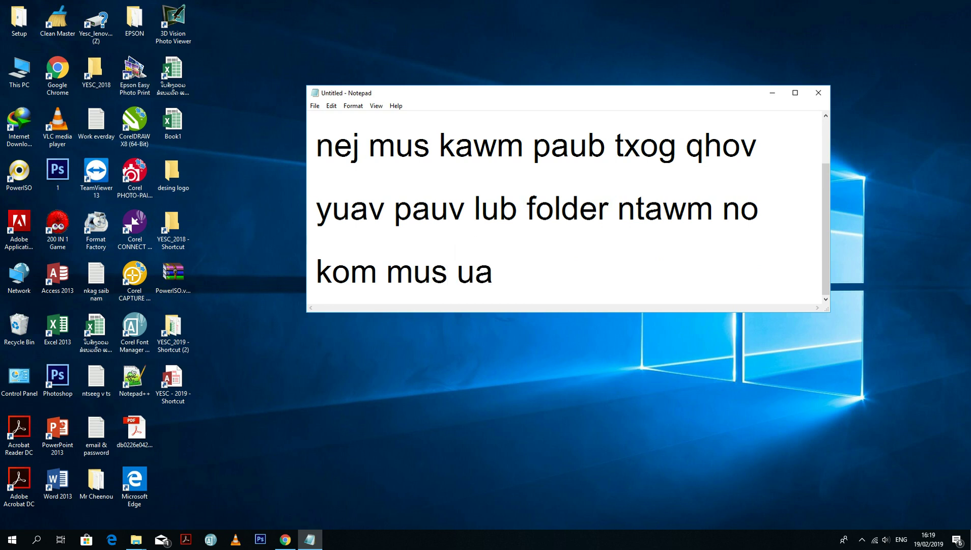
pyautogui.write(' lwm')
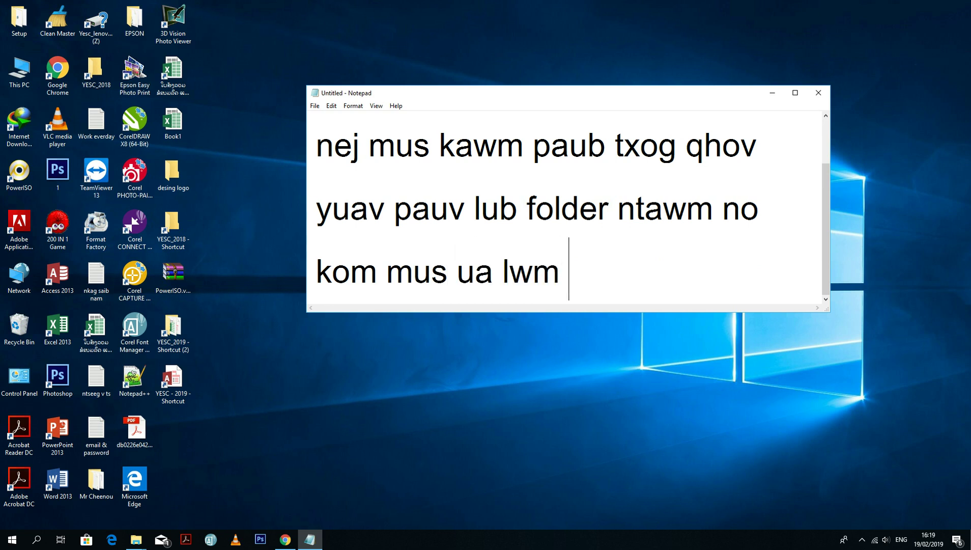
pyautogui.write(' yam')
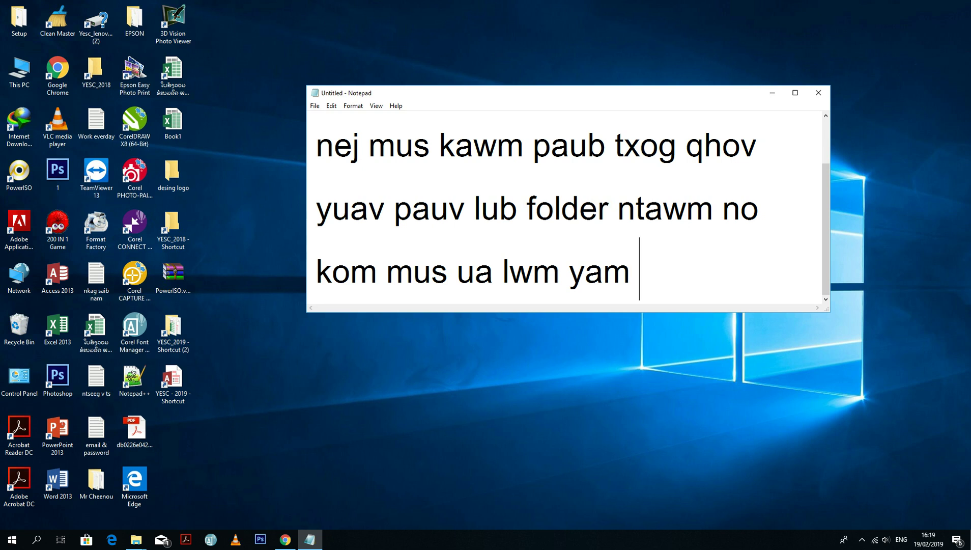
pyautogui.write('txa')
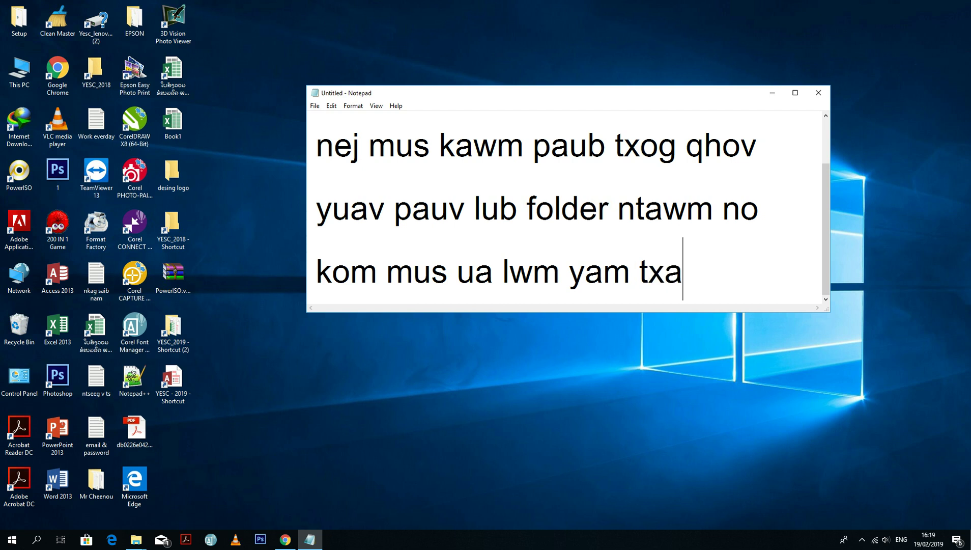
pyautogui.write('wv xws li')
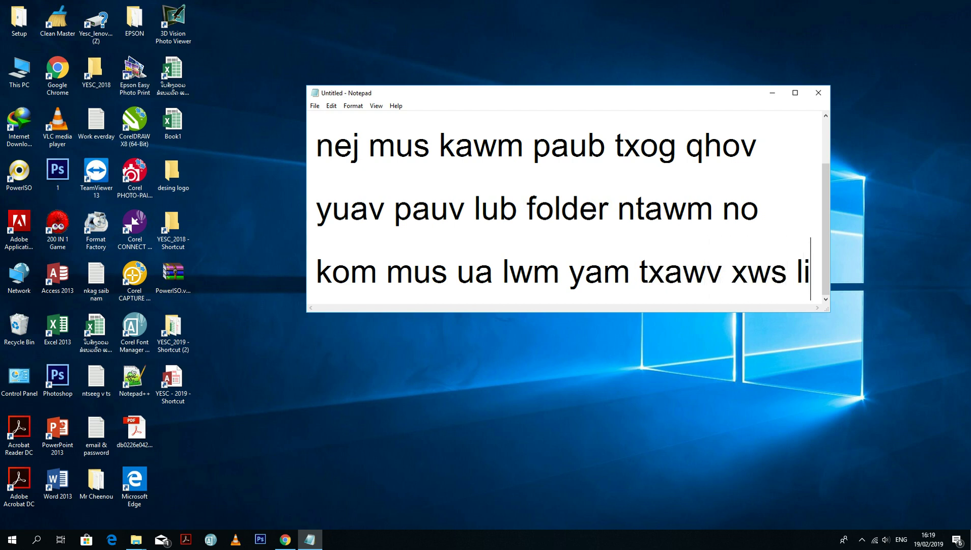
# Add the line "no click rau ntawm lub folder" at the end of the note
pyautogui.press('Return')
pyautogui.write('no')
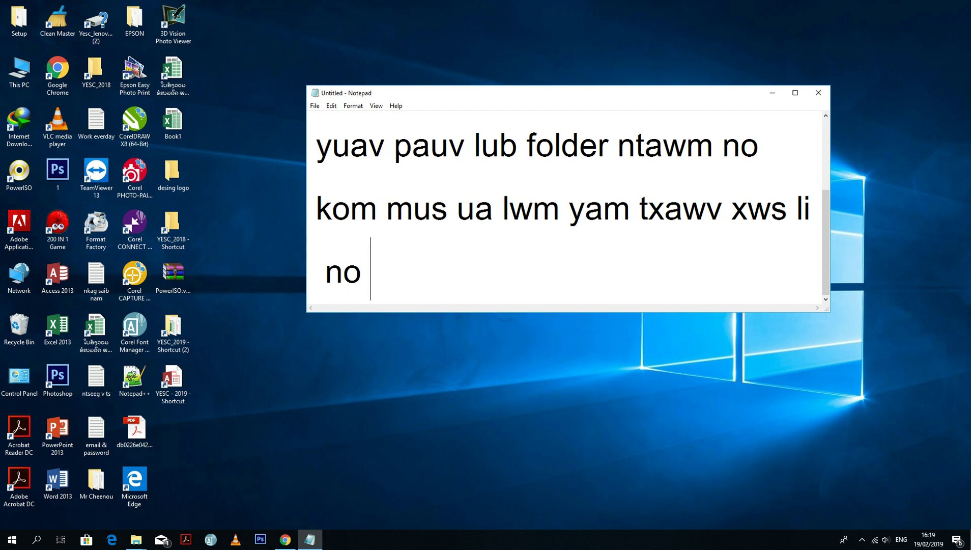
pyautogui.write('click rau n')
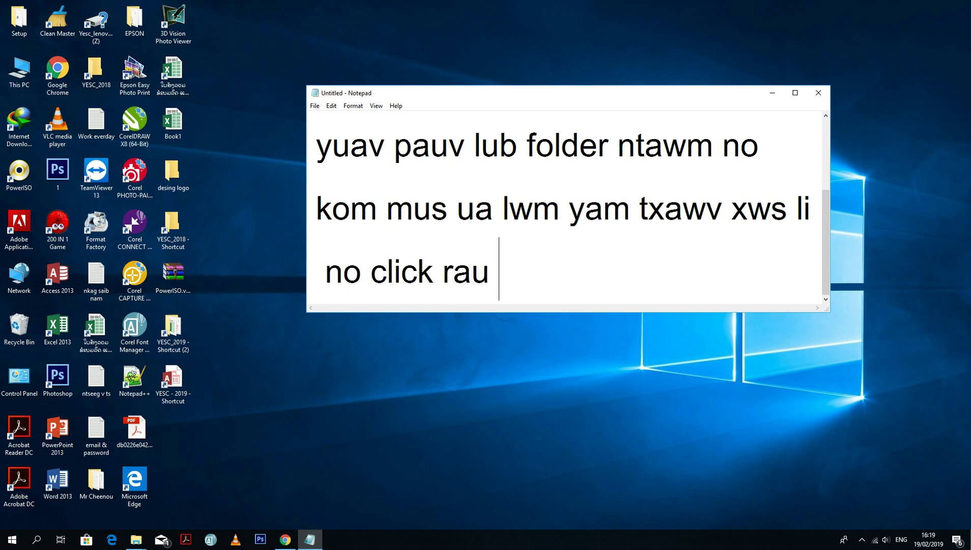
pyautogui.press('BackSpace')
pyautogui.press('BackSpace')
pyautogui.press('BackSpace')
pyautogui.write('u nta')
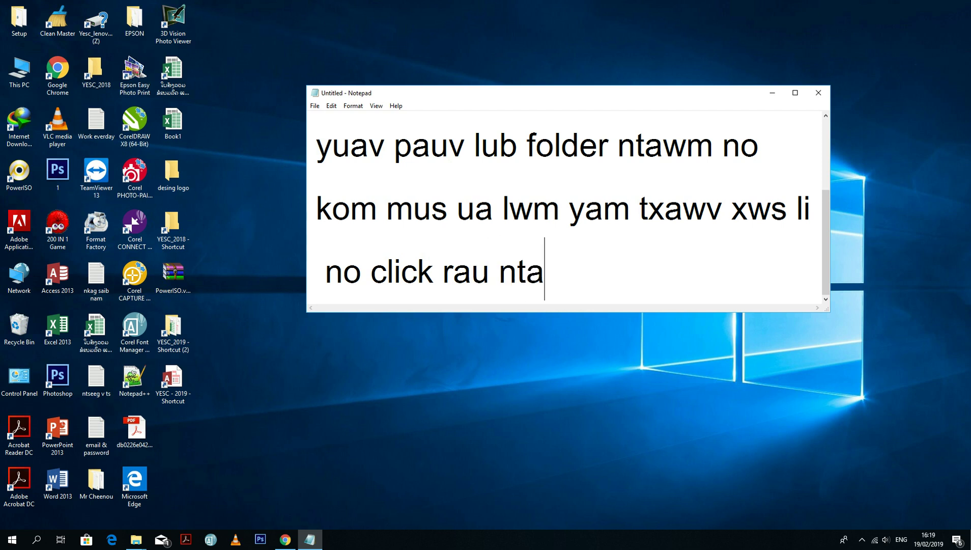
pyautogui.write('wm lub ')
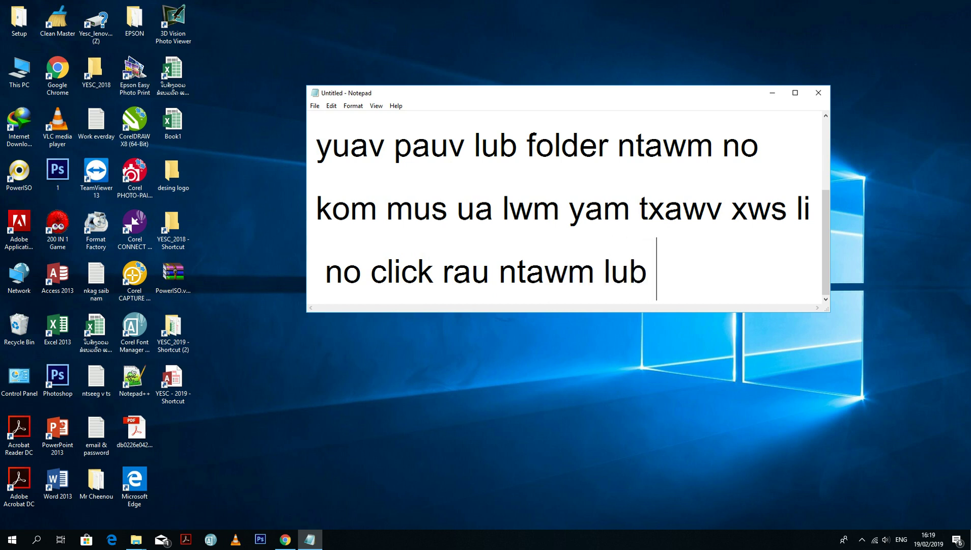
pyautogui.write('fol')
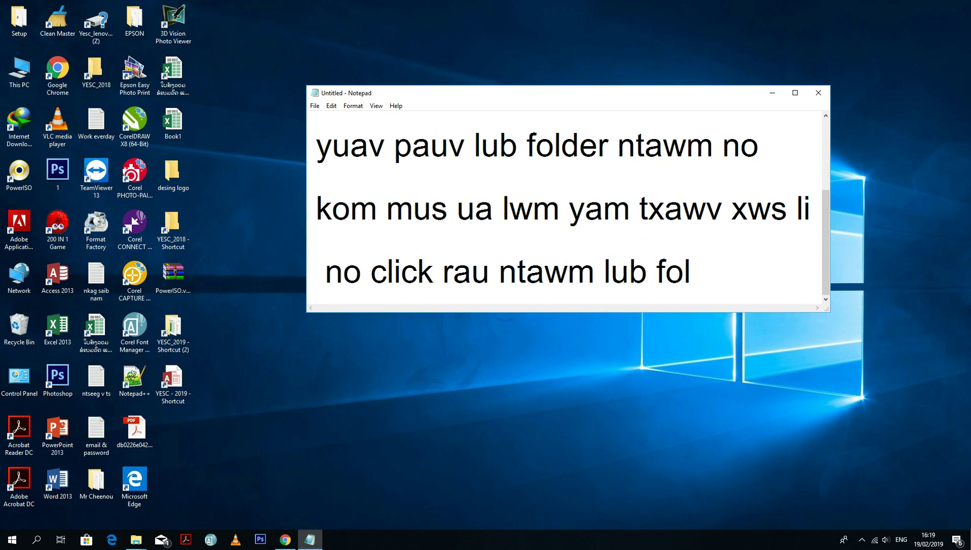
pyautogui.write('der')
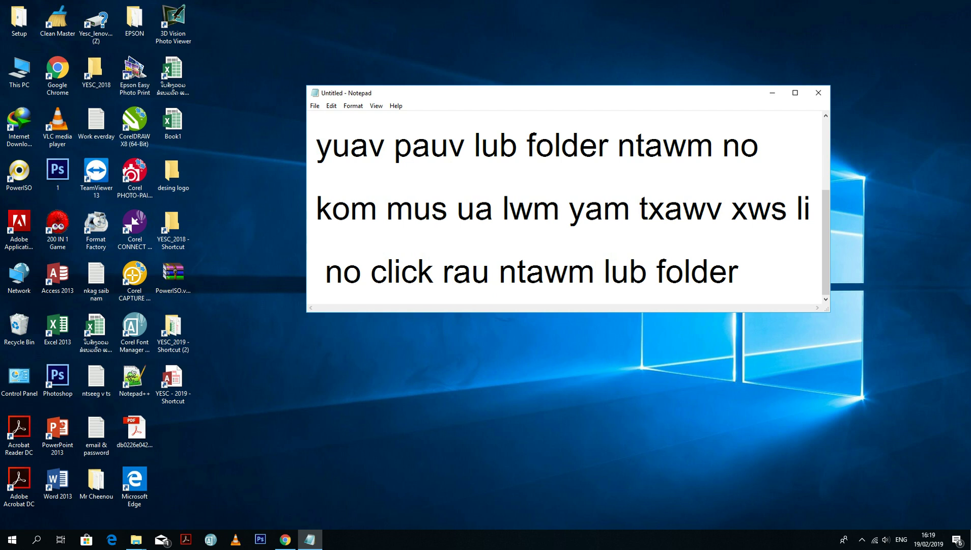
# Add the line "uas koj xav hloov ntawv" at the end of the note
pyautogui.press('Return')
pyautogui.write('ua')
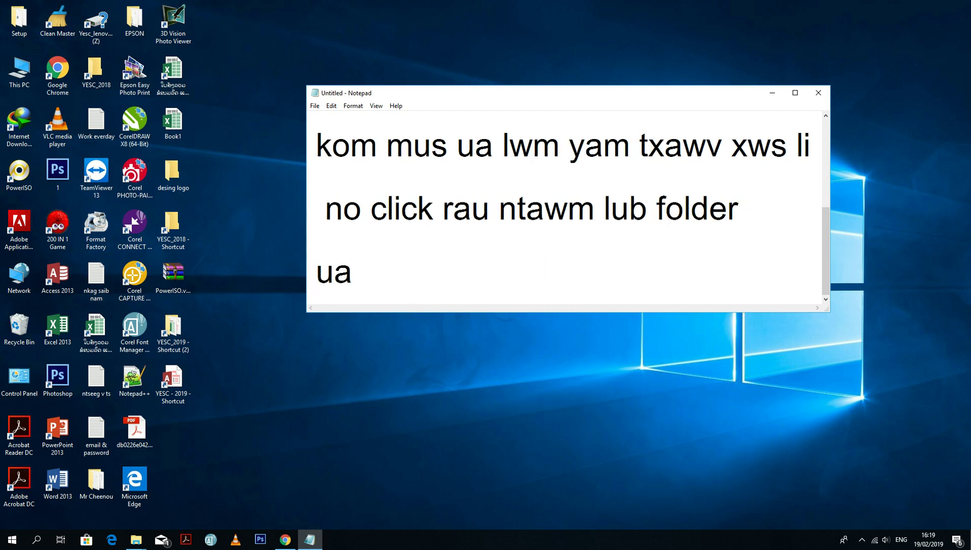
pyautogui.write('s koj ')
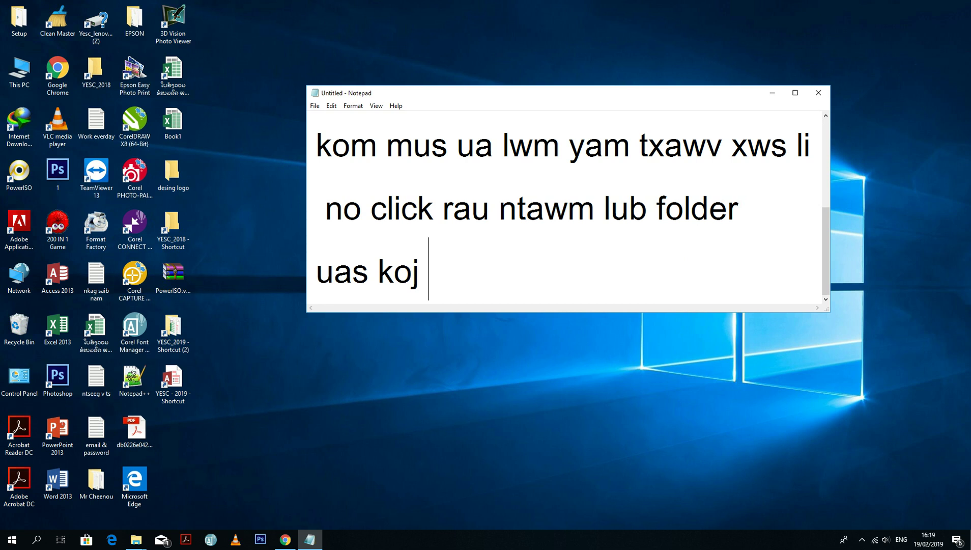
pyautogui.write('xav hl')
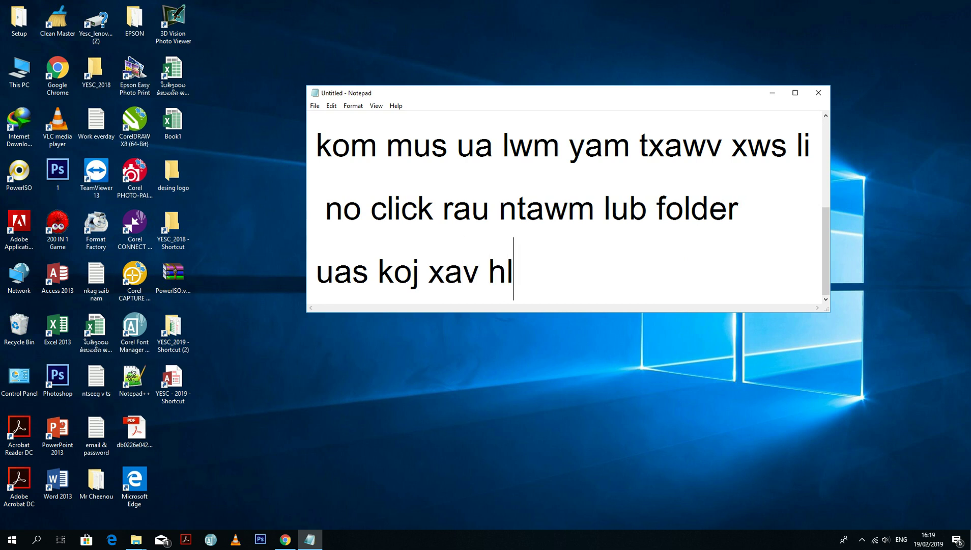
pyautogui.write('oov ntau')
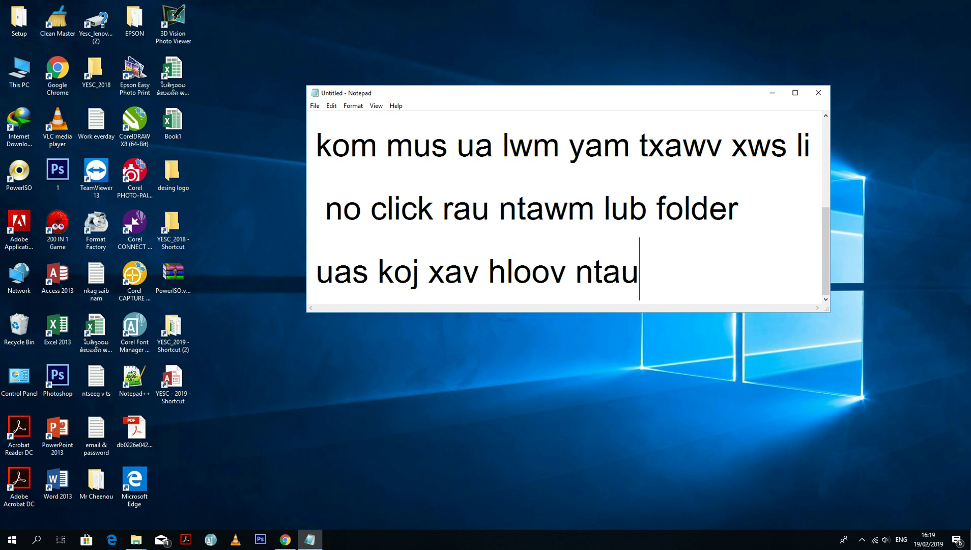
pyautogui.press('BackSpace')
pyautogui.press('BackSpace')
pyautogui.write('wv')
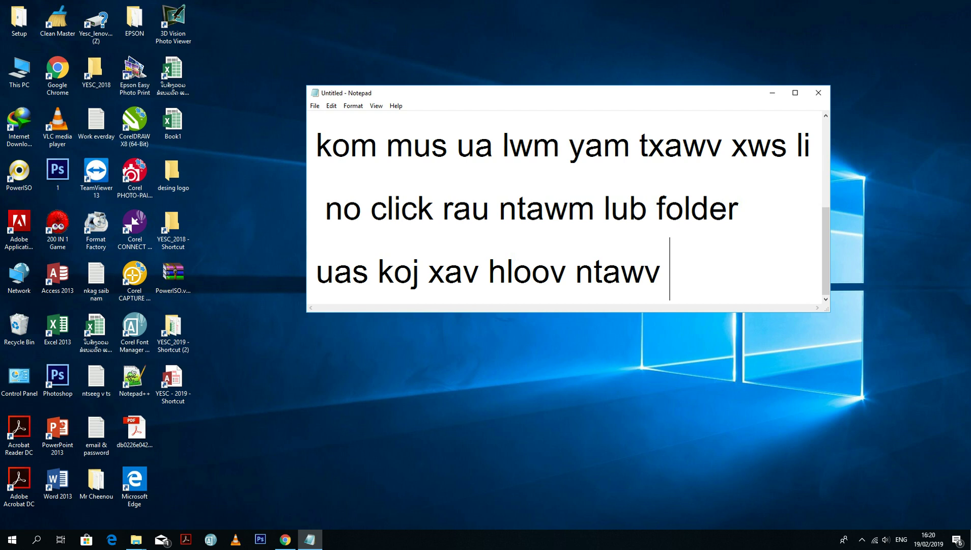
# Show the available commands for the "desing logo" desktop folder and return to the end of the note
pyautogui.click(178, 177)
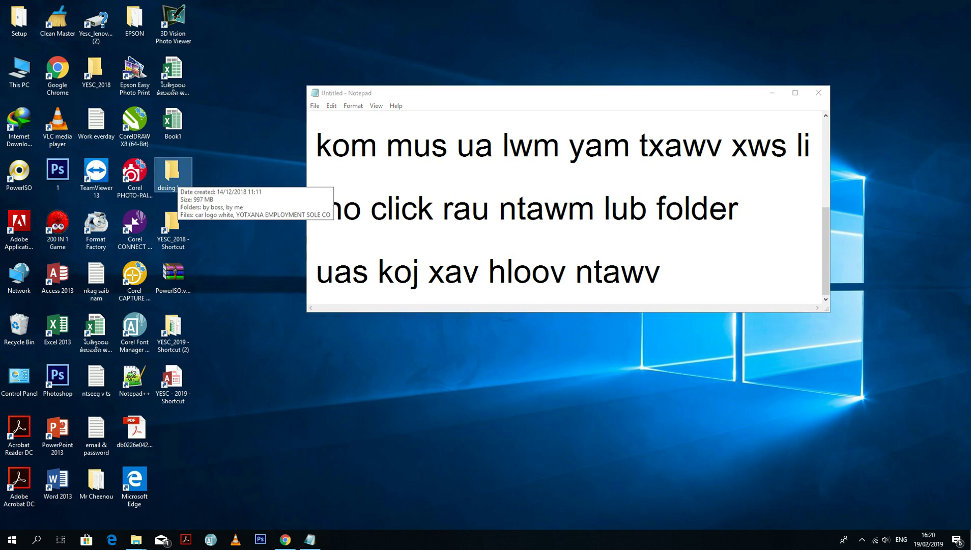
pyautogui.rightClick(178, 178)
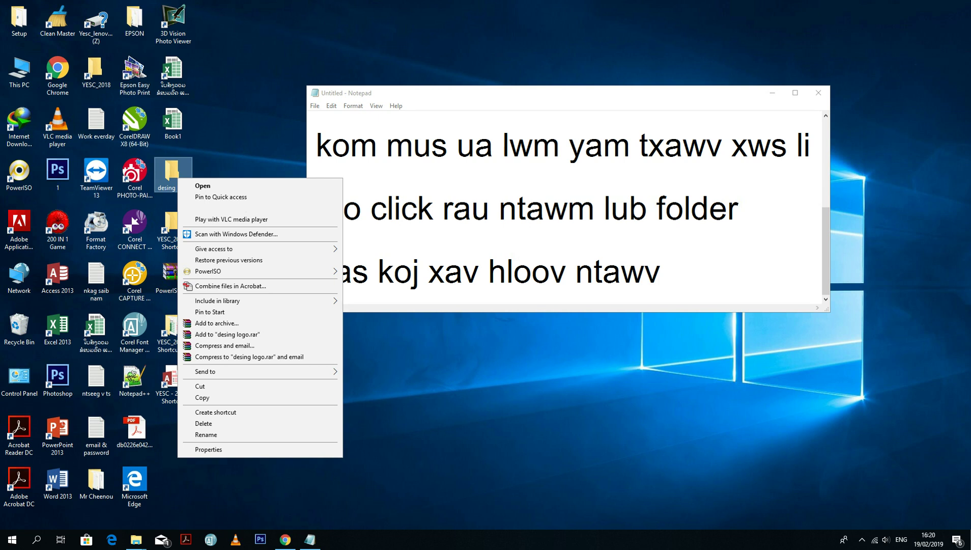
pyautogui.click(670, 269)
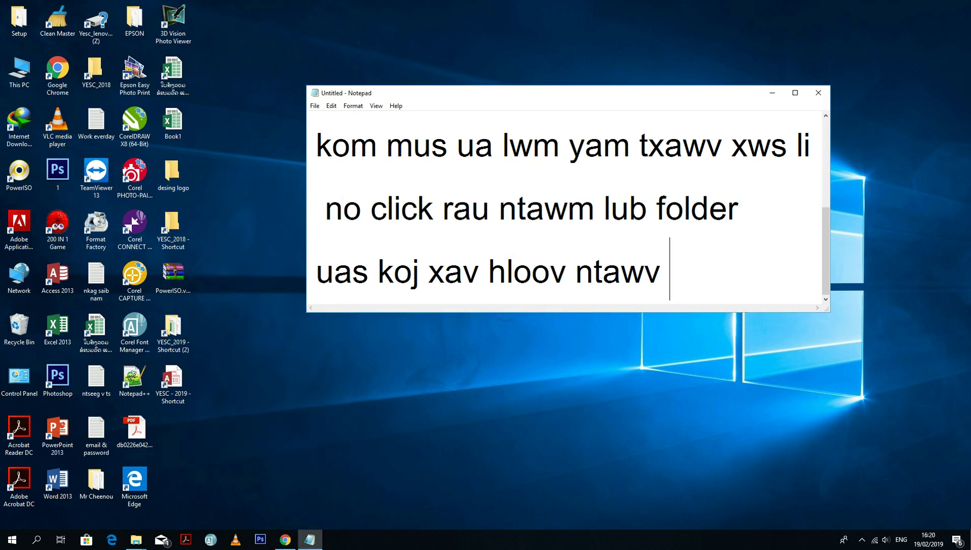
# Complete the current line with "click sab" and add the line "xis thiab xaiv qhov sau tias" below it
pyautogui.write('cl')
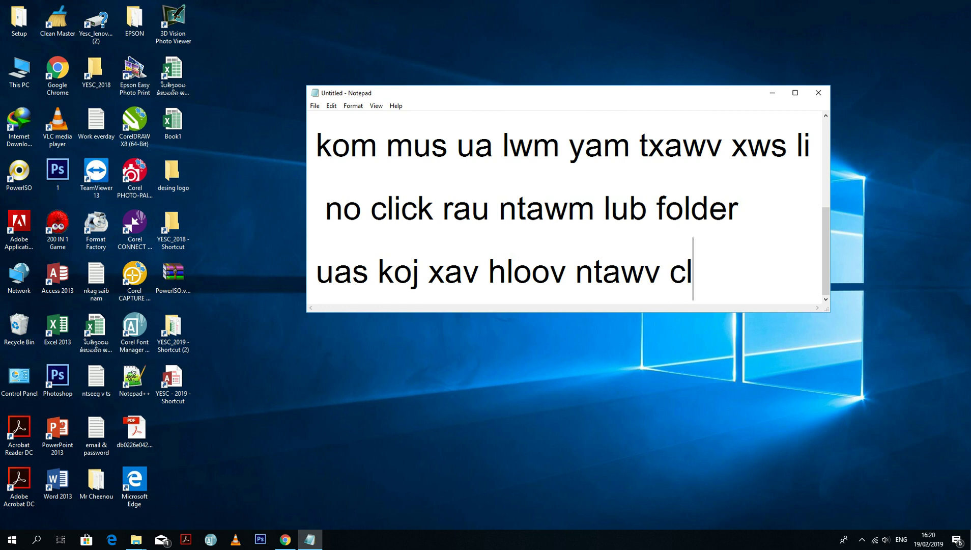
pyautogui.write('ick sab')
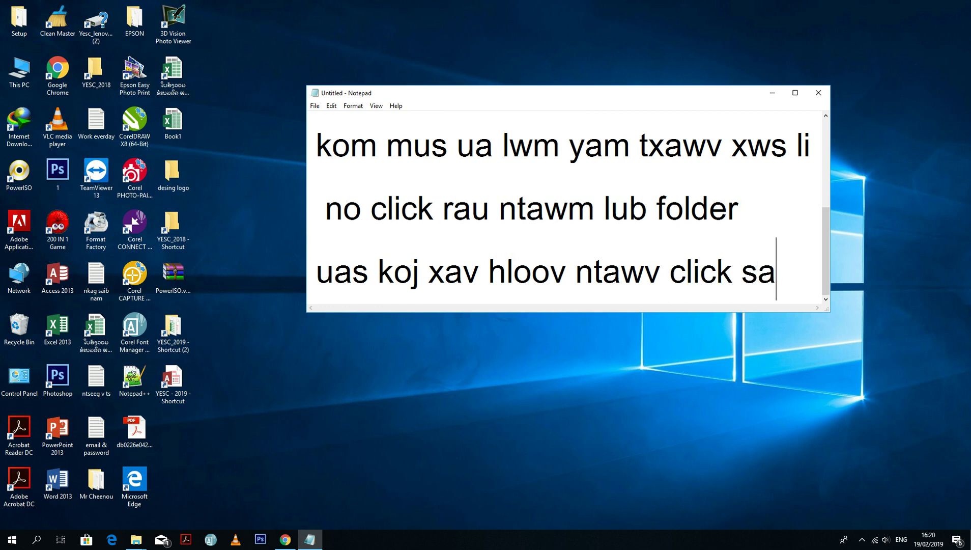
pyautogui.press('Return')
pyautogui.write('la')
pyautogui.press('BackSpace')
pyautogui.press('BackSpace')
pyautogui.write('xib')
pyautogui.press('BackSpace')
pyautogui.write('s thiab')
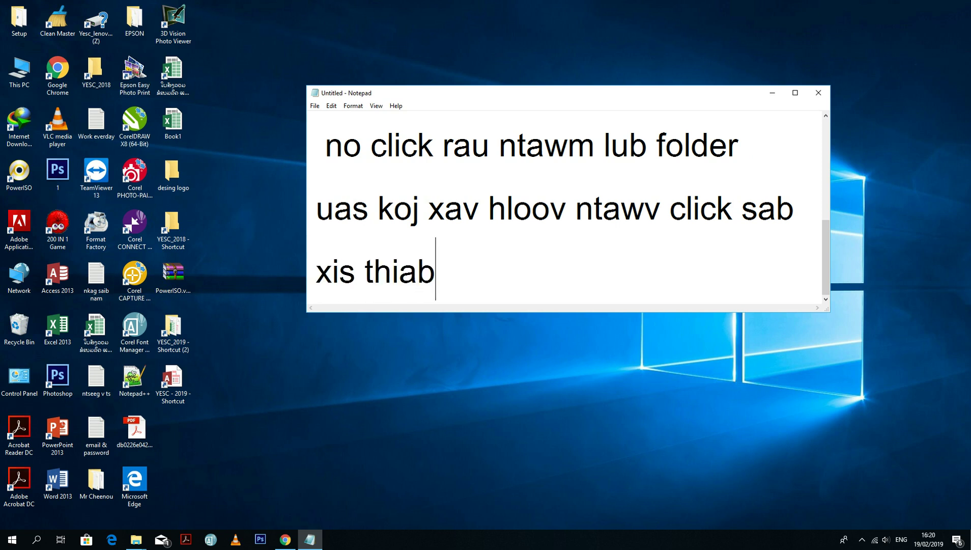
pyautogui.write(' xaiv')
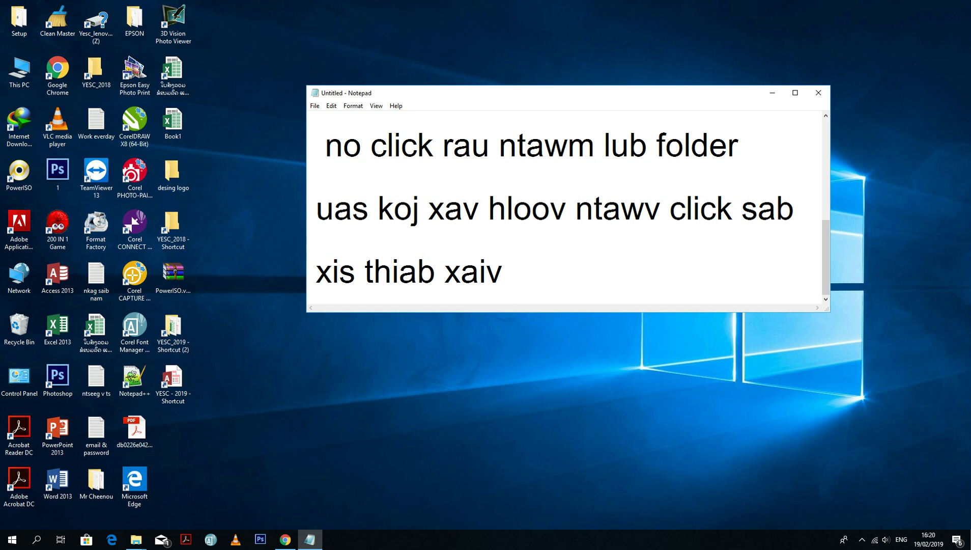
pyautogui.write(' qhov sau tias')
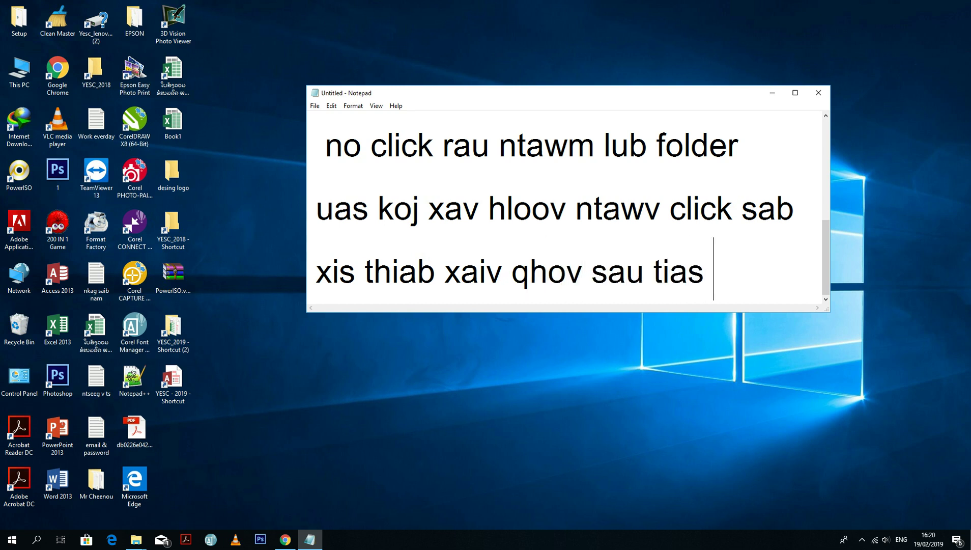
# Add the line "Propertices" to the note and point out the Properties command of the "desing logo" folder without opening it
pyautogui.press('Return')
pyautogui.write('Propertices')
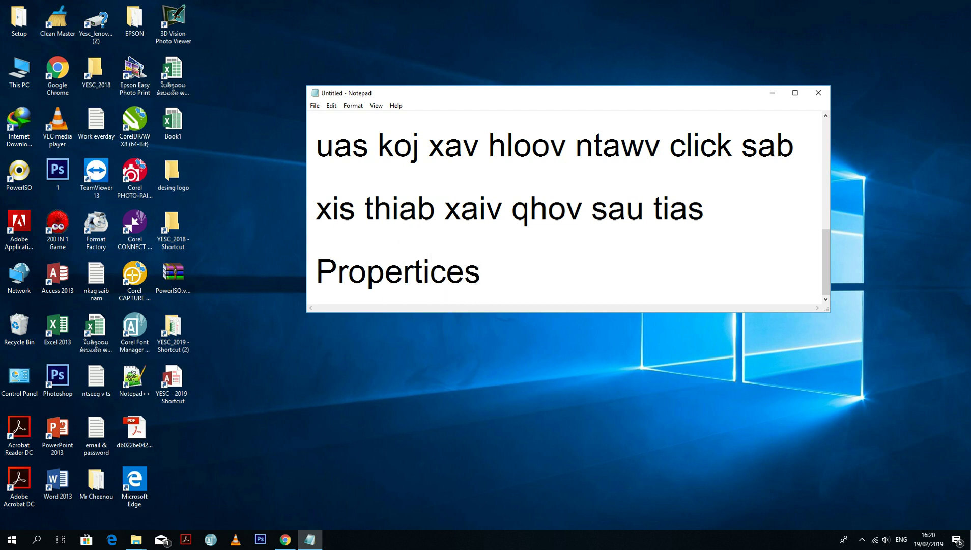
pyautogui.rightClick(169, 182)
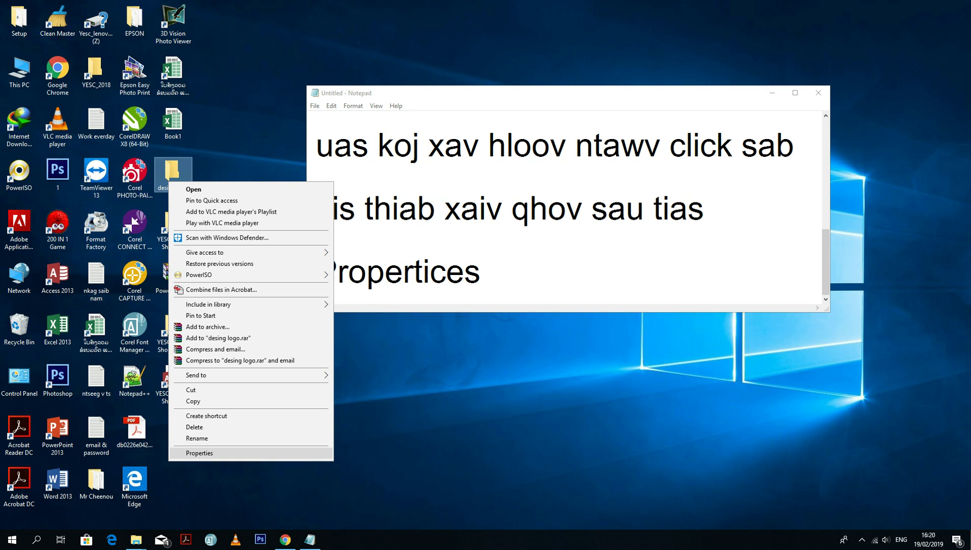
pyautogui.click(482, 270)
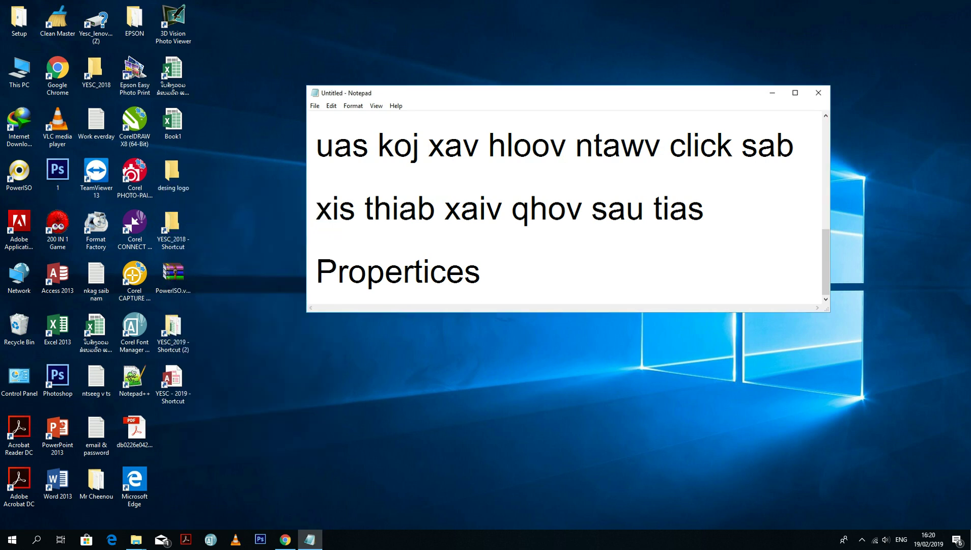
# Open the properties of the "desing logo" desktop folder and move the note window clear of them
pyautogui.rightClick(172, 173)
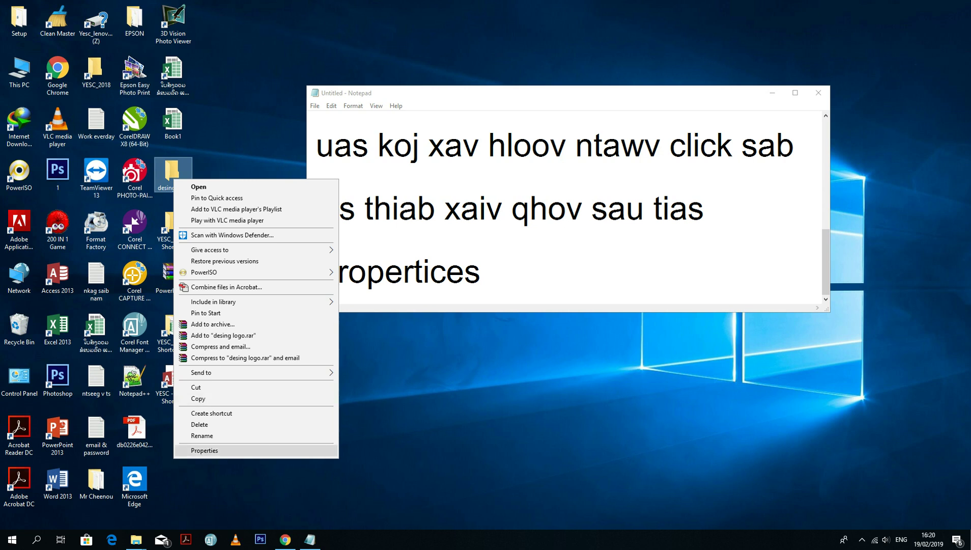
pyautogui.click(204, 450)
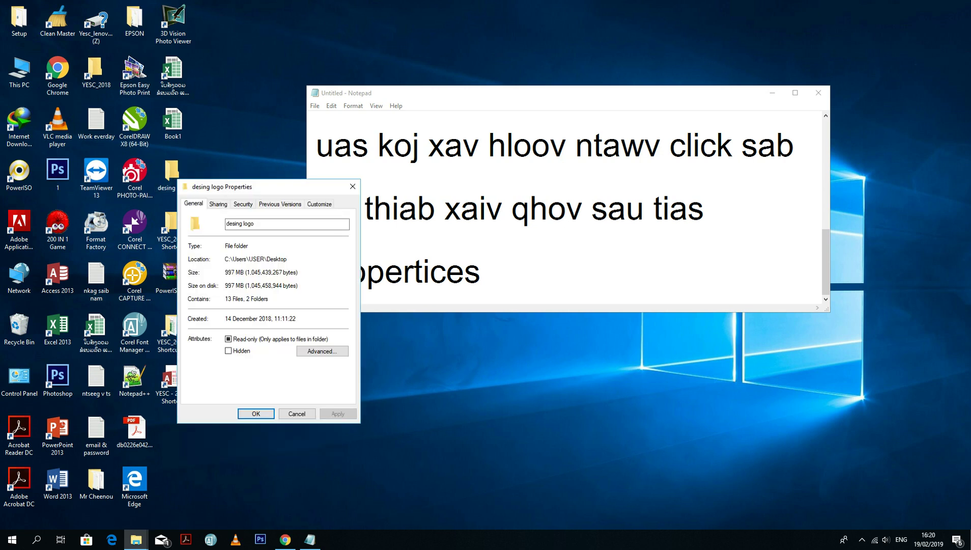
pyautogui.click(483, 269)
pyautogui.moveTo(560, 92); pyautogui.dragTo(663, 58)
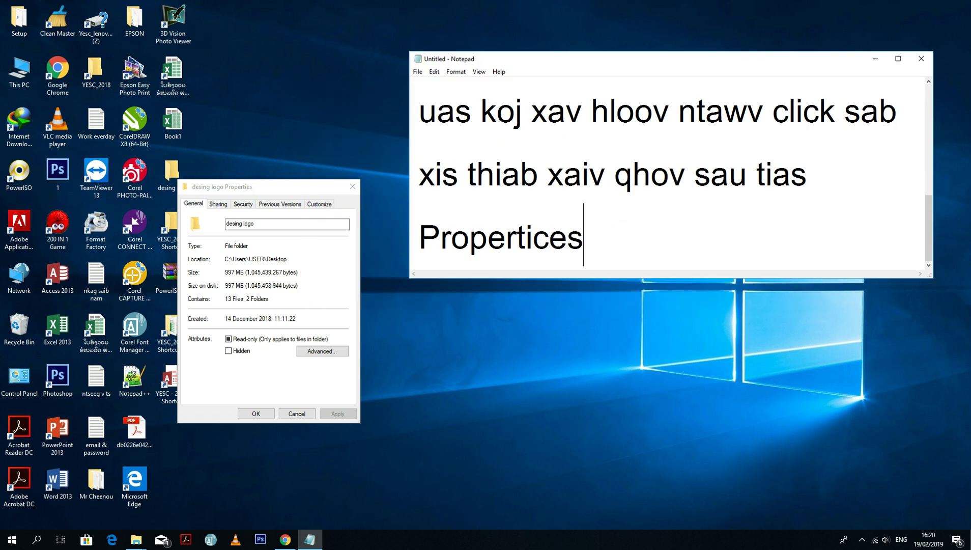
# Add the line "ces nkag mus rau ntawm" below "Propertices" in the note
pyautogui.press('Return')
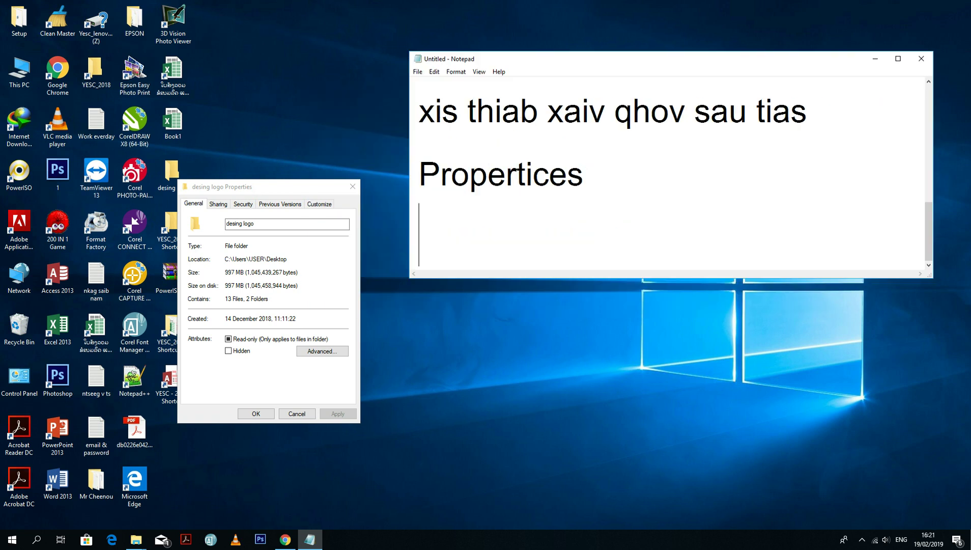
pyautogui.write('ces ')
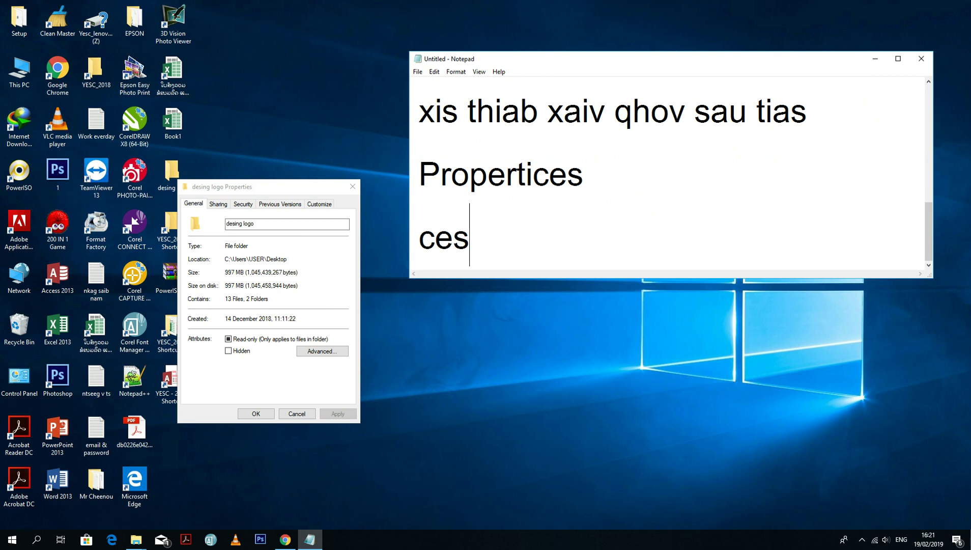
pyautogui.write('nkag mus')
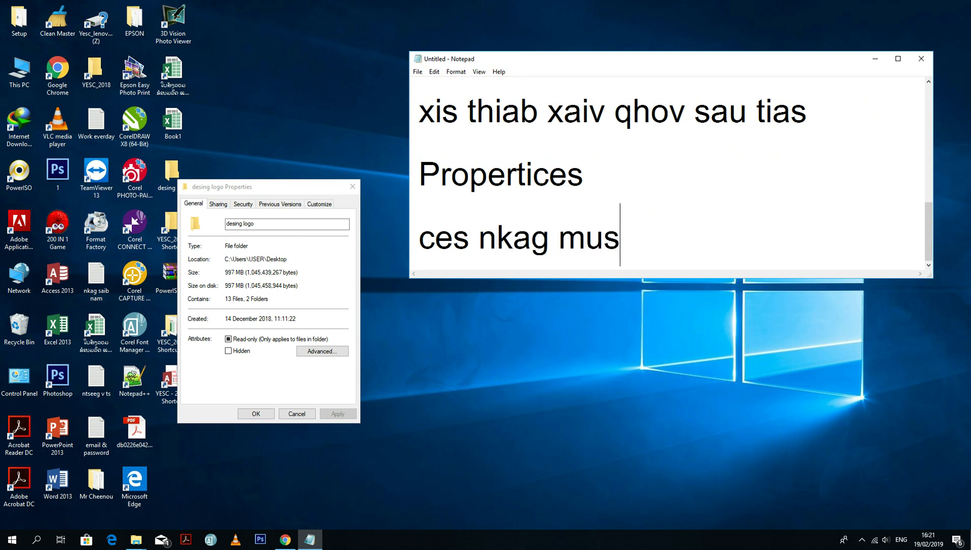
pyautogui.write(' rau ntawm')
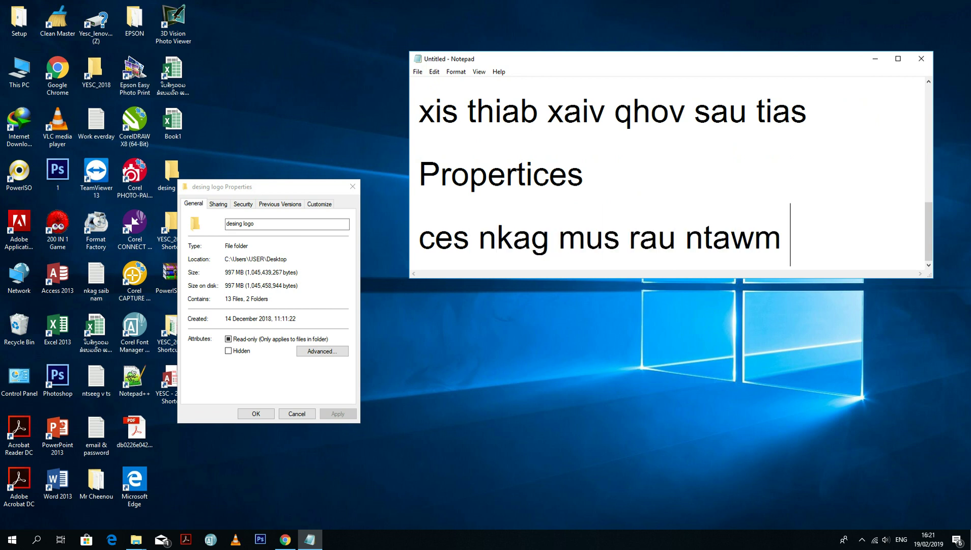
# Add the line "qhov sau tias Customize" at the end of the note
pyautogui.press('Return')
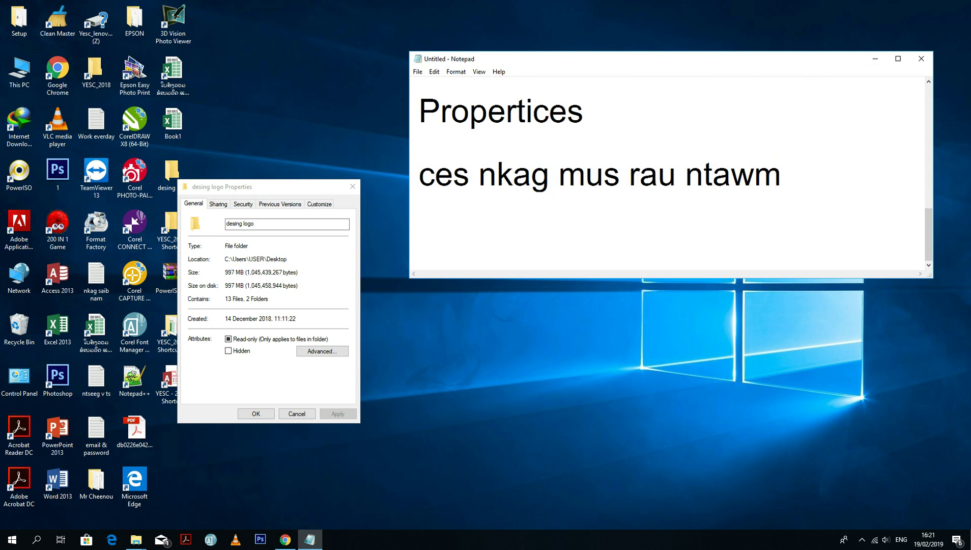
pyautogui.write('qho')
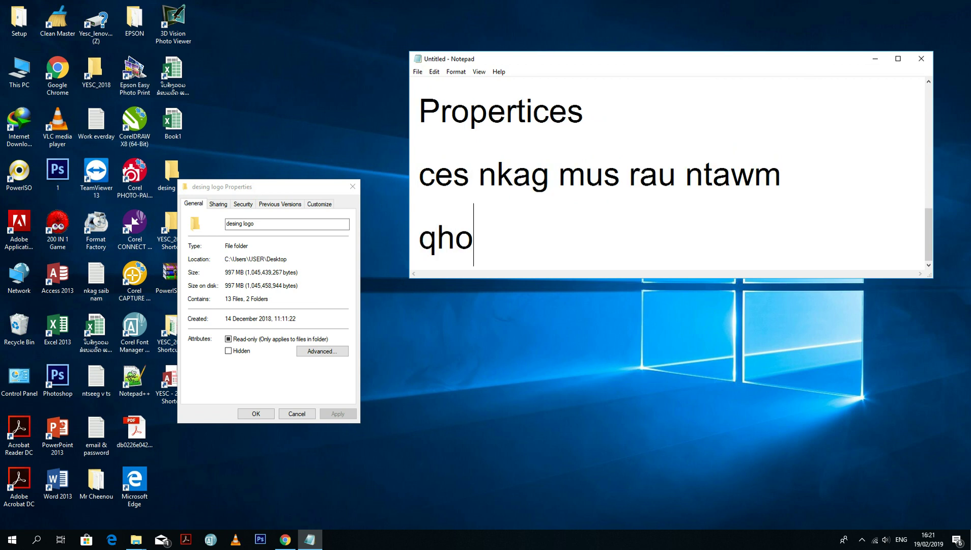
pyautogui.write('v sau tias ')
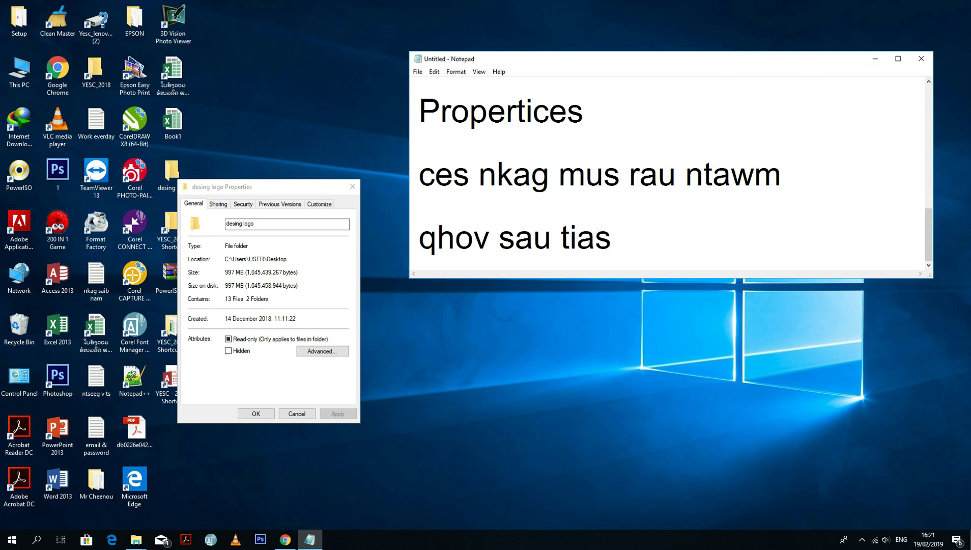
pyautogui.write('Cus')
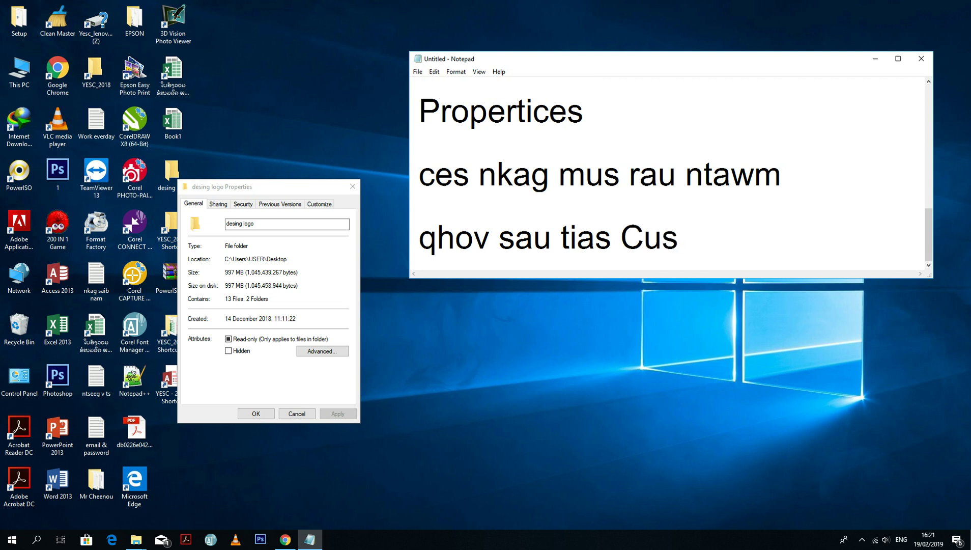
pyautogui.write('tom')
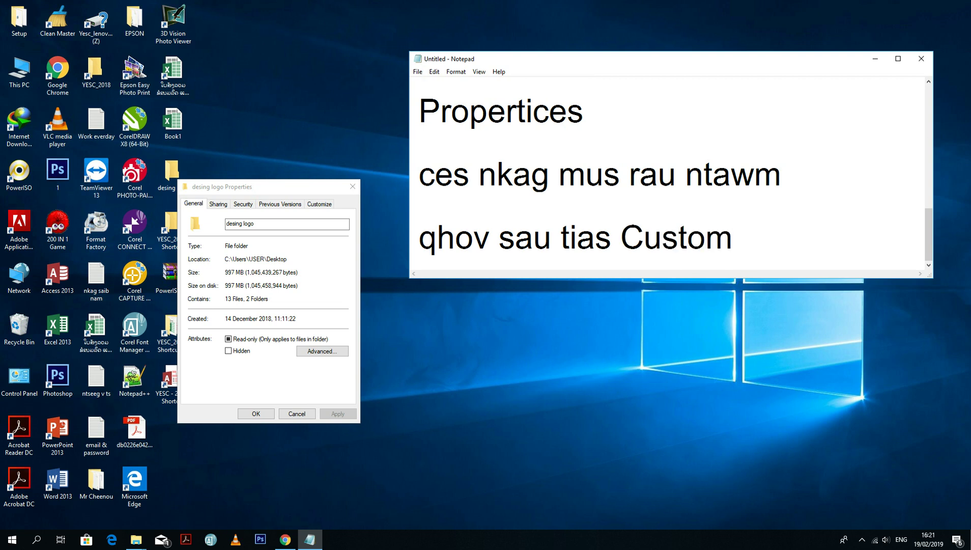
pyautogui.write('ize')
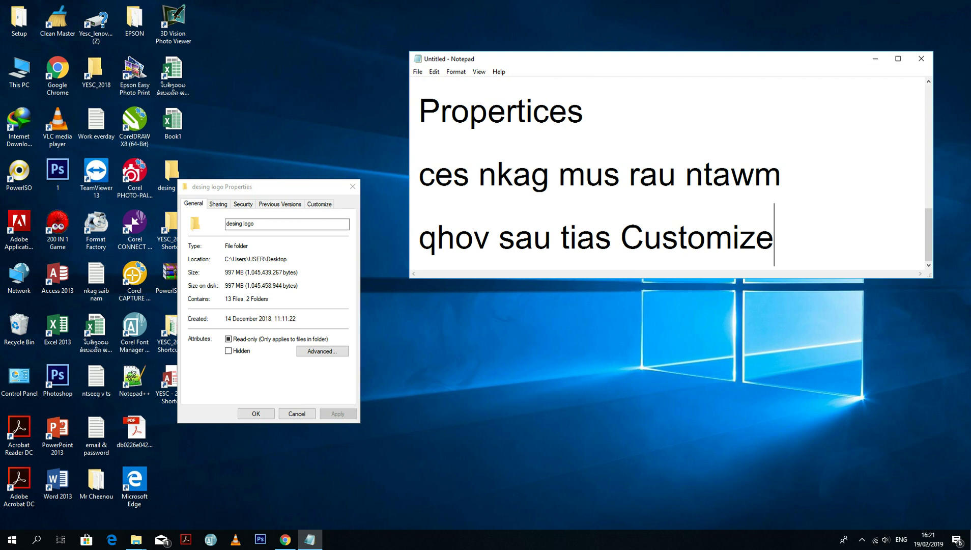
# Start a new line in the note, show the folder's Customize settings, and return to the note
pyautogui.press('Return')
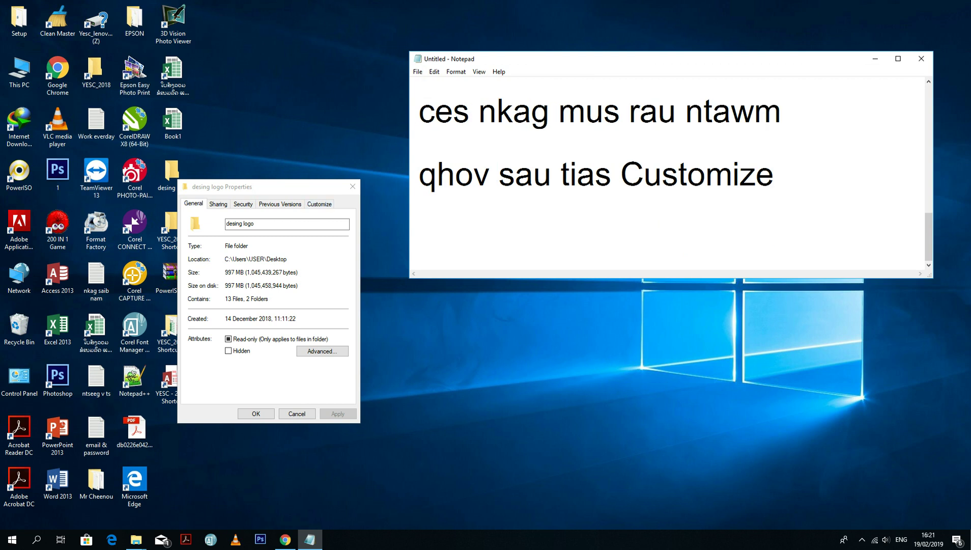
pyautogui.click(319, 203)
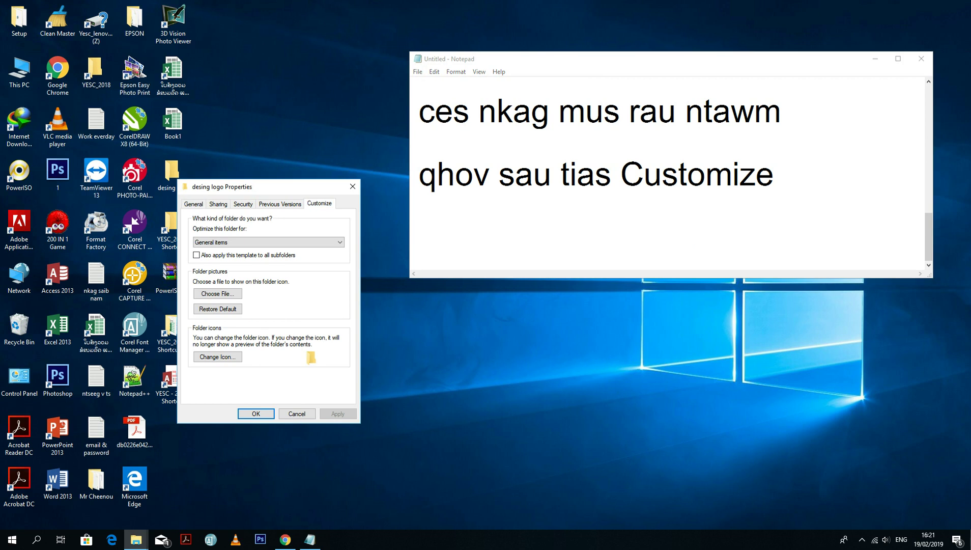
pyautogui.hotkey('alt', 'Tab')
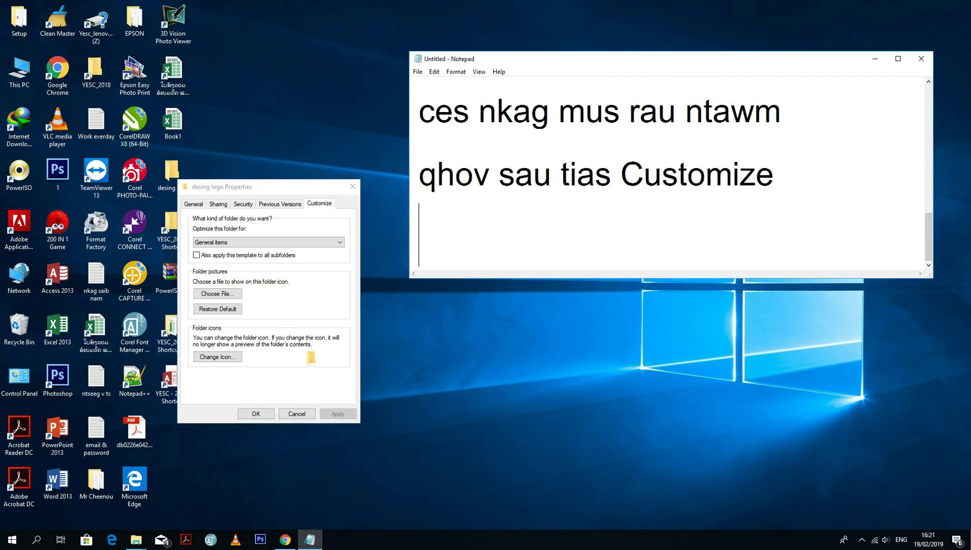
# Write "ces nkag mus nias qhov tias" on the empty line and "Change Icon.." on the line below it
pyautogui.write('ces')
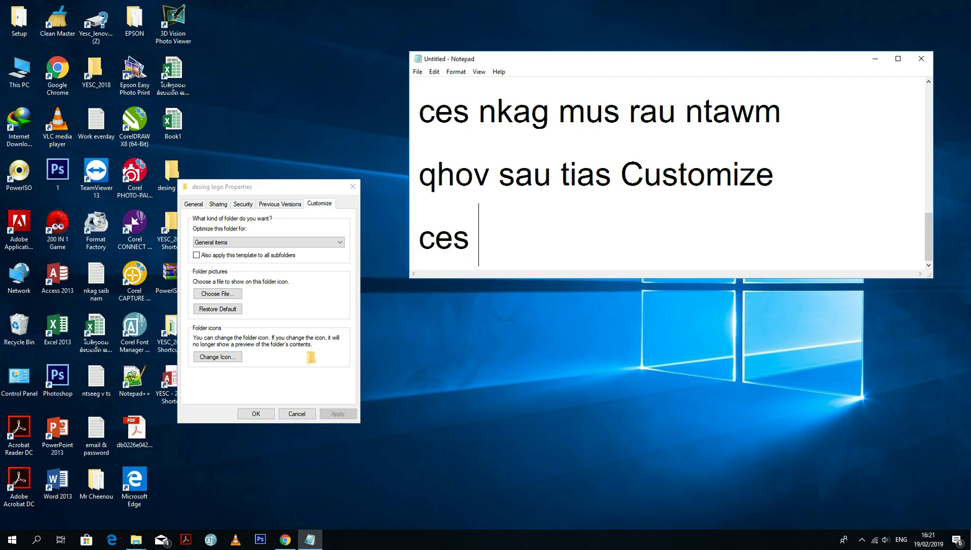
pyautogui.write(' nka')
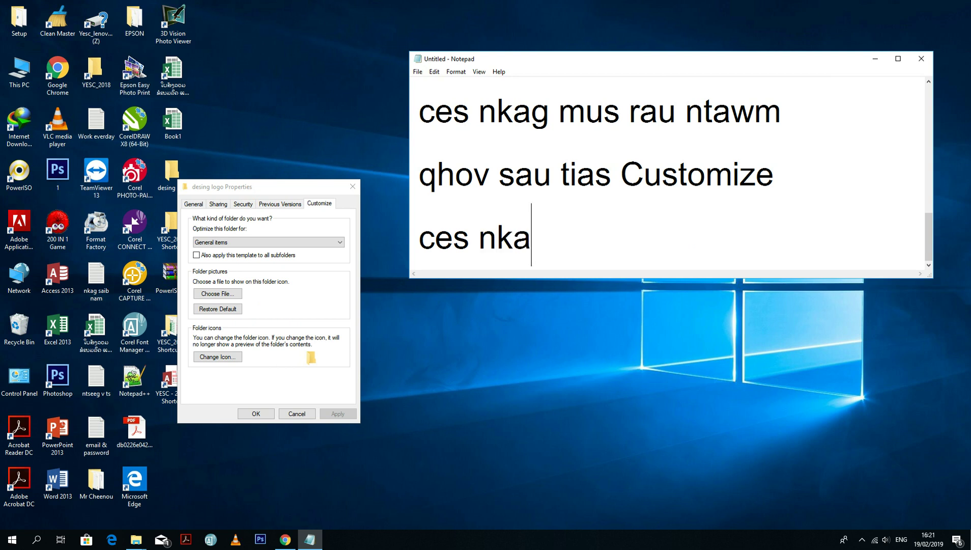
pyautogui.write('g mus n')
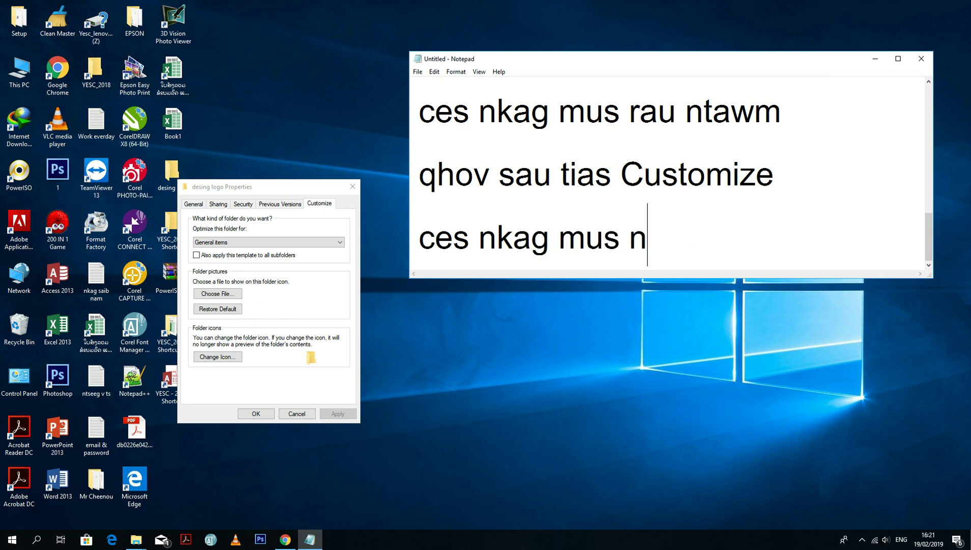
pyautogui.write('ias qhov tias')
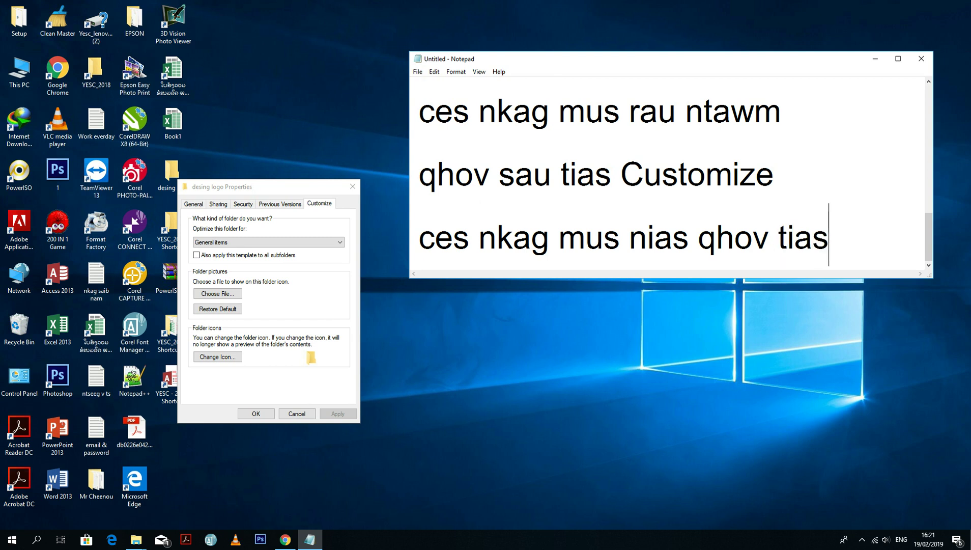
pyautogui.press('Return')
pyautogui.write('Change Icon..')
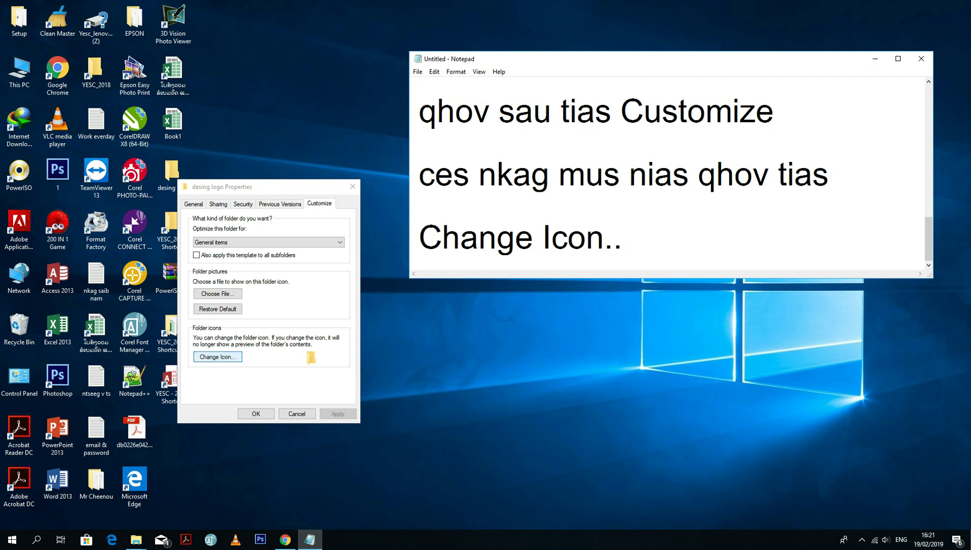
# Open the icon selection for the "desing logo" folder and browse the available icons without choosing one
pyautogui.click(217, 356)
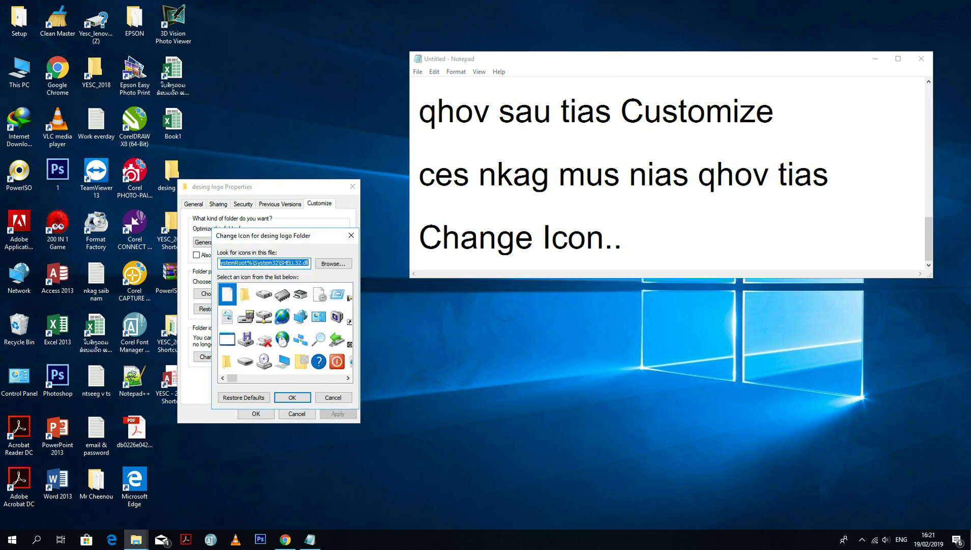
pyautogui.scroll(-2, 285, 327)
pyautogui.scroll(2, 285, 327)
pyautogui.scroll(-3, 285, 327)
pyautogui.scroll(1, 285, 328)
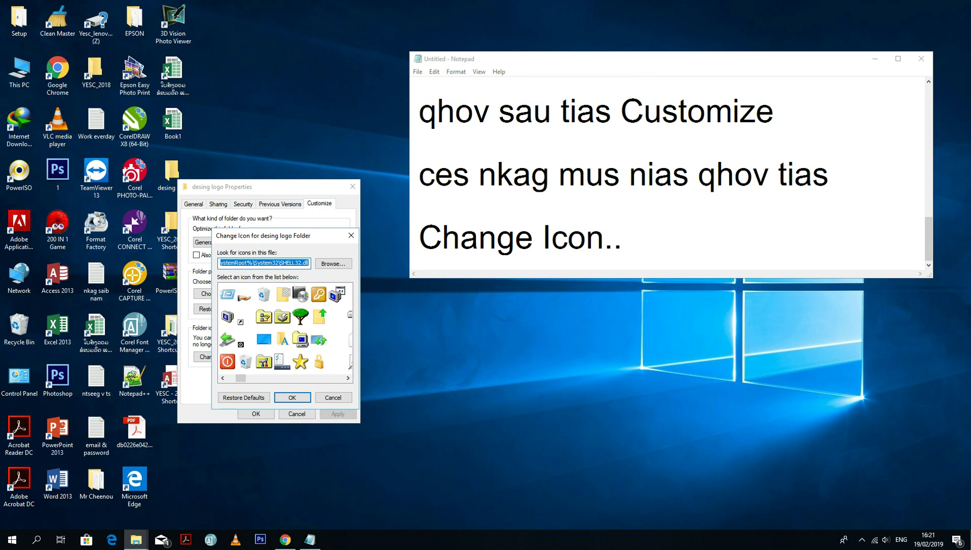
# Complete the "Change Icon.." line in the note with "li no xws ces"
pyautogui.click(624, 238)
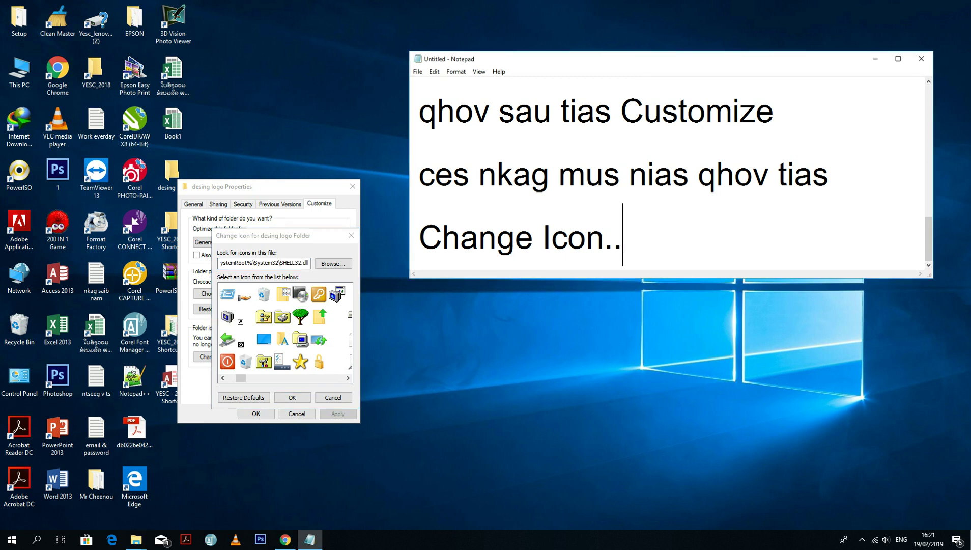
pyautogui.write('li no xws')
pyautogui.write('ces')
# Add the line "koj tuaj yeem nkag mus xaiv tau" at the end of the note
pyautogui.press('Return')
pyautogui.write('koj tuaj yeem nkag ')
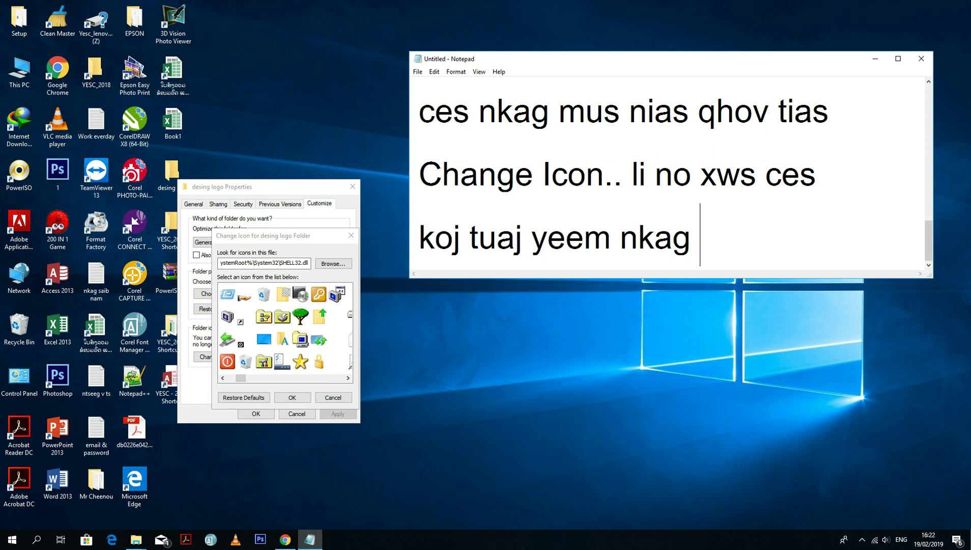
pyautogui.write('mus xaiv')
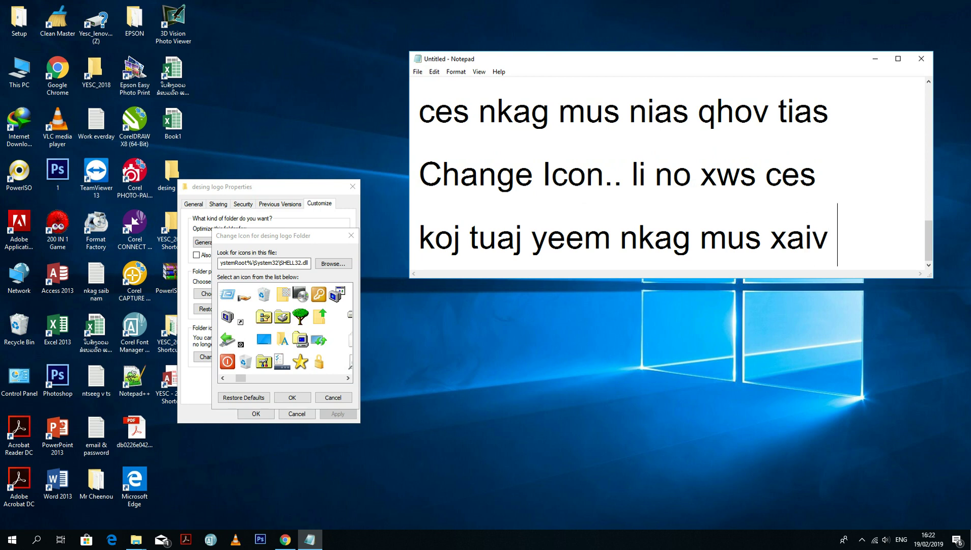
pyautogui.write(' tau \\')
pyautogui.press('BackSpace')
# Add the line "raws li koj nyiam tau lawm" at the end of the note
pyautogui.press('Return')
pyautogui.write('raws')
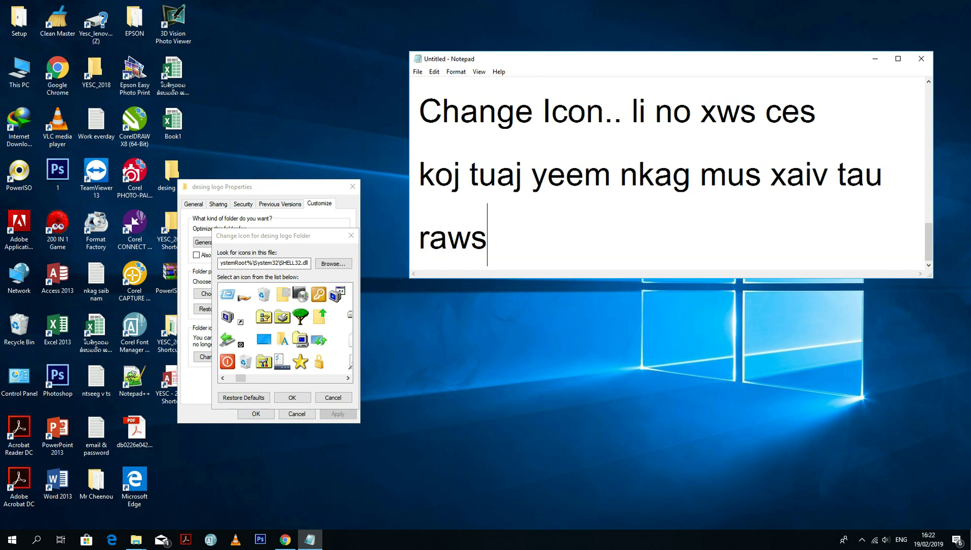
pyautogui.write(' li koj ny')
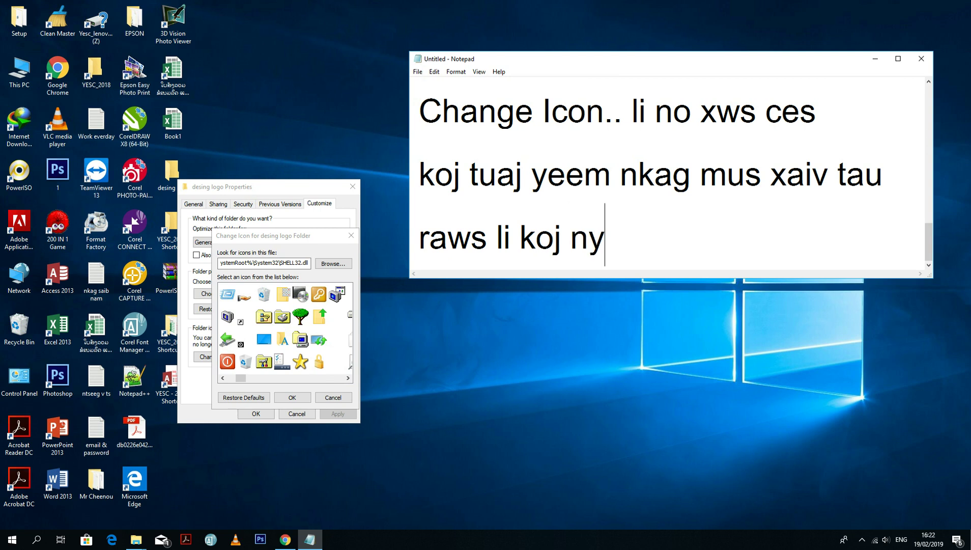
pyautogui.write('iam tau lawm')
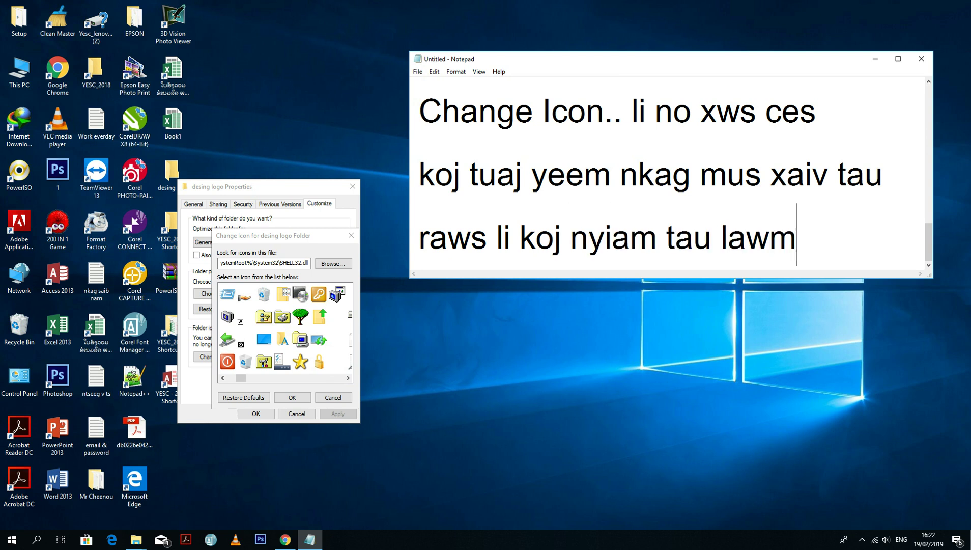
# Add the line "seb koj yuav xav kom yog qhov" at the end of the note
pyautogui.press('Return')
pyautogui.write('se')
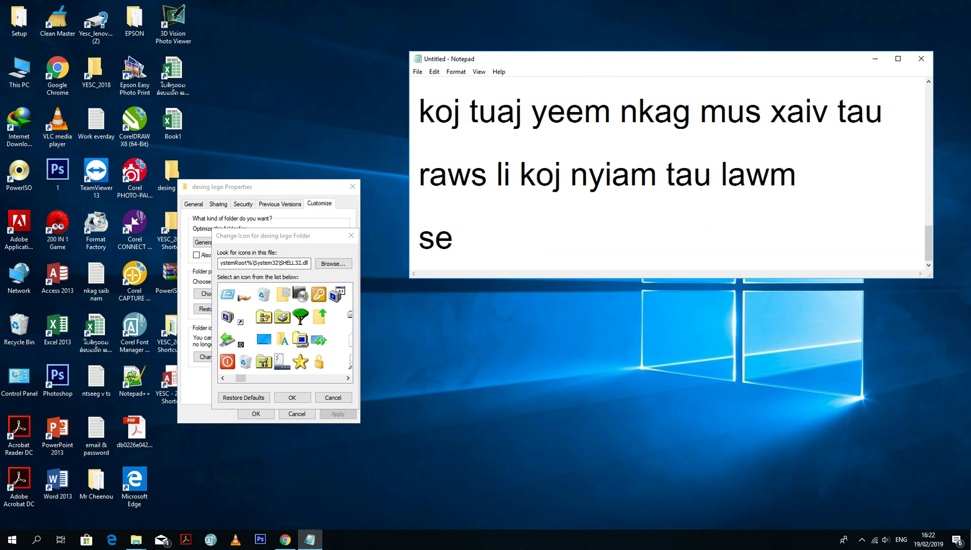
pyautogui.write('b koj yuav ')
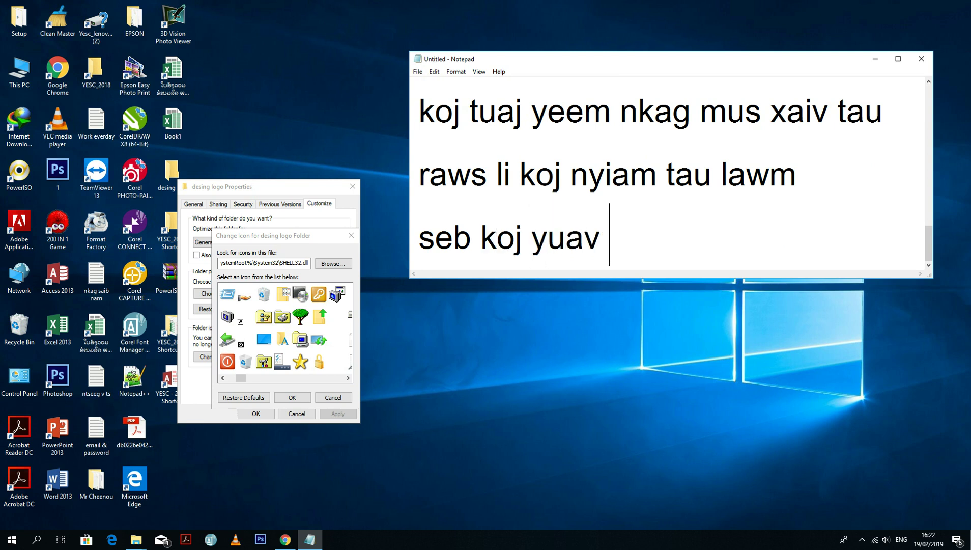
pyautogui.write('xav kom')
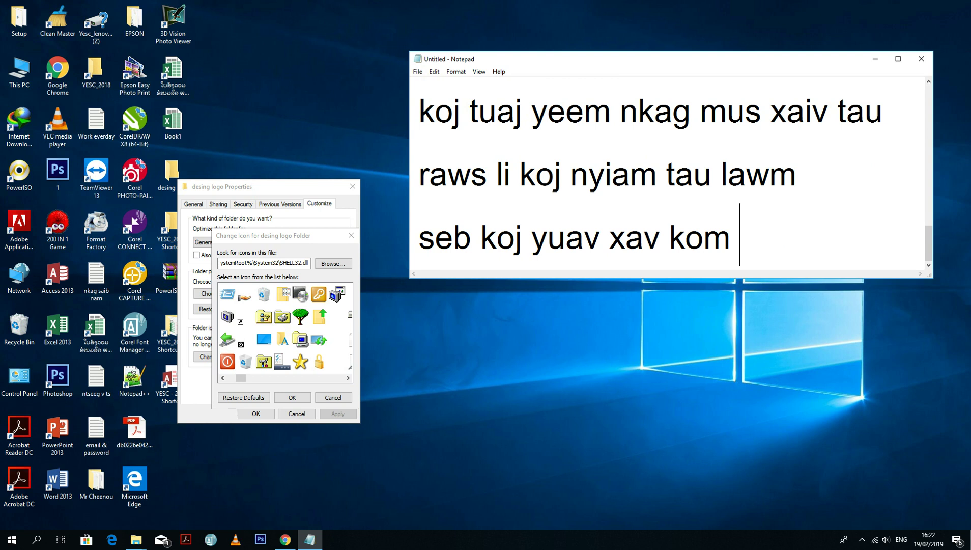
pyautogui.write('yog qhov')
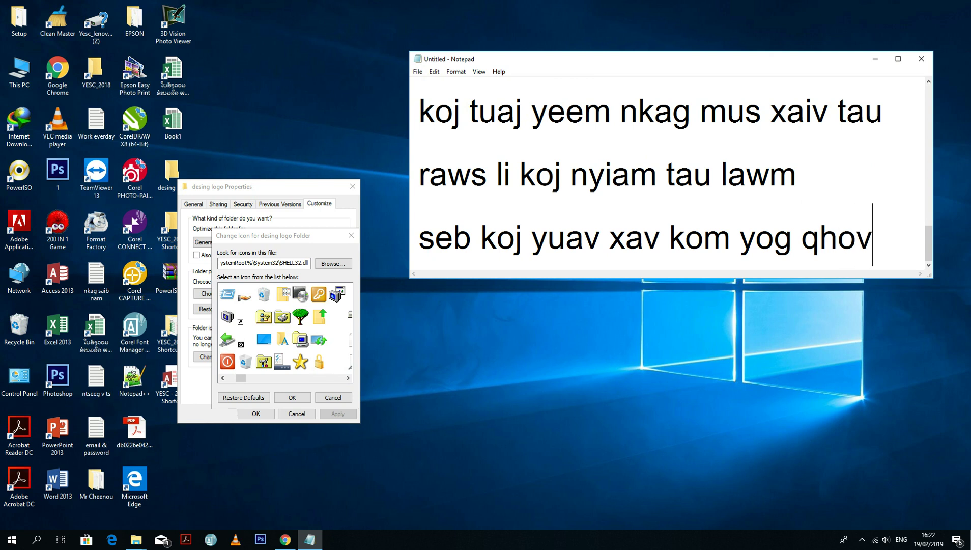
# Add the line "twg ces xaiv qhov ntawv xwb" at the end of the note
pyautogui.press('Return')
pyautogui.write('twg ces ')
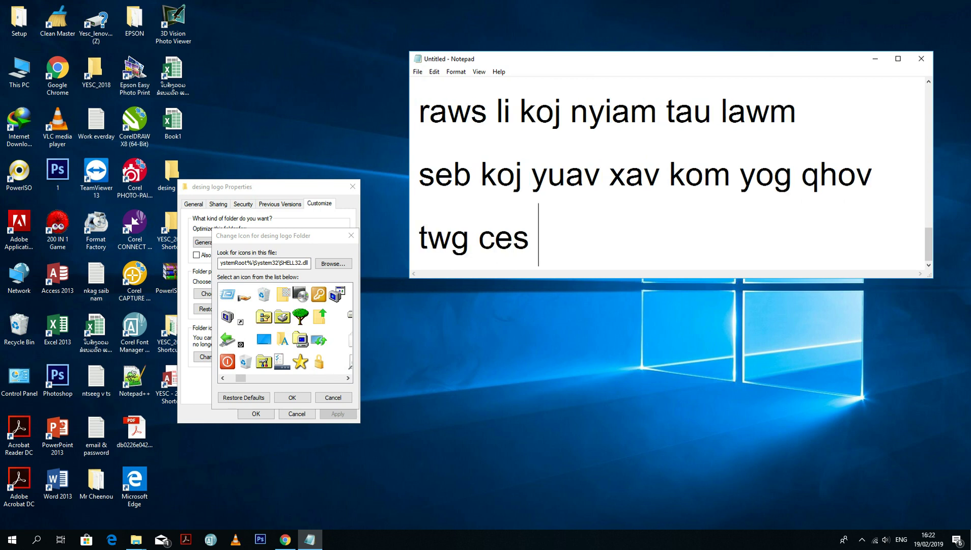
pyautogui.write('xaiv qh')
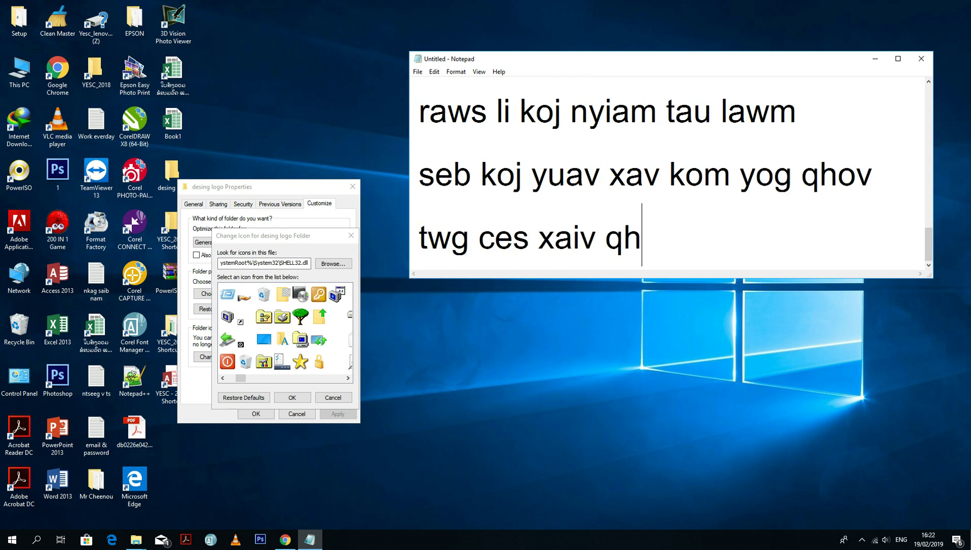
pyautogui.write('ov ntawv xwb')
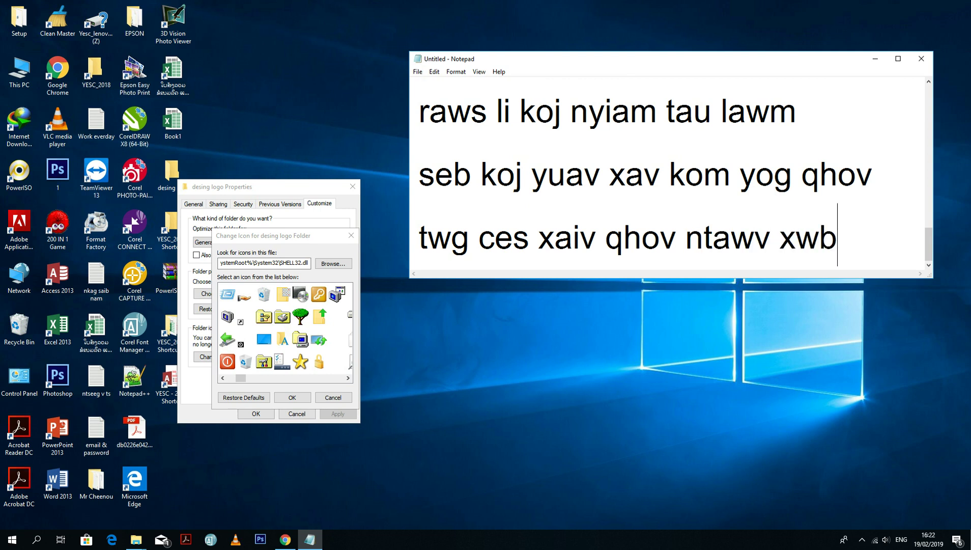
# Choose the green tree icon for the "desing logo" folder and apply it, closing the folder's properties
pyautogui.click(301, 321)
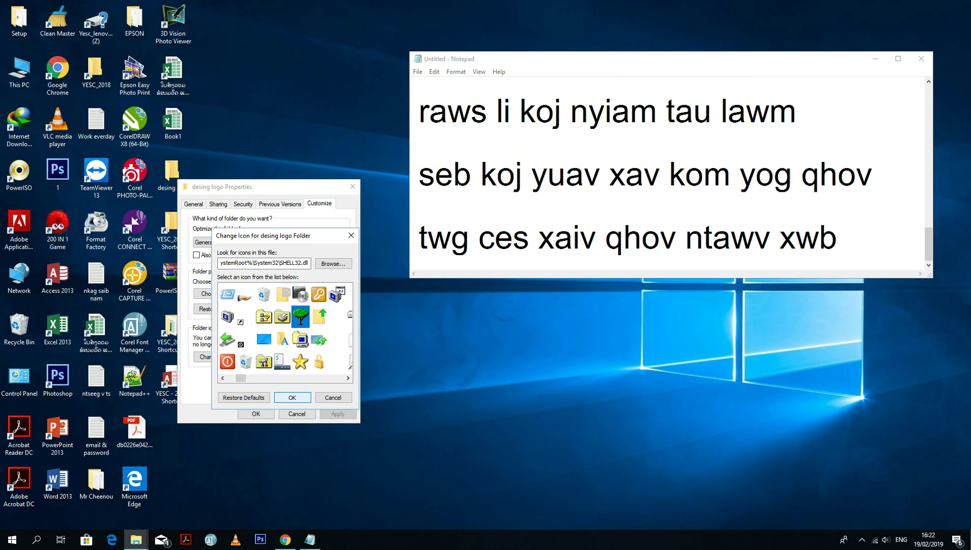
pyautogui.press('Return')
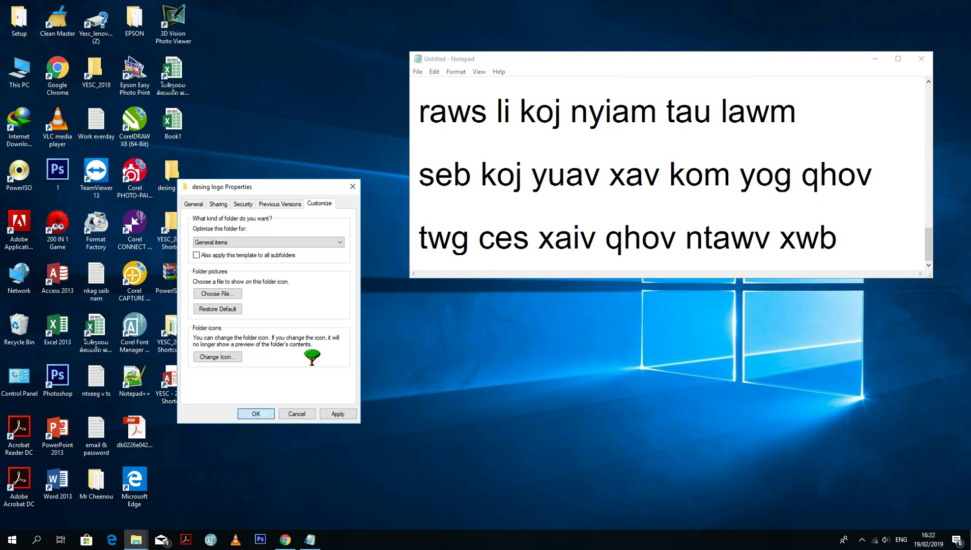
pyautogui.press('Return')
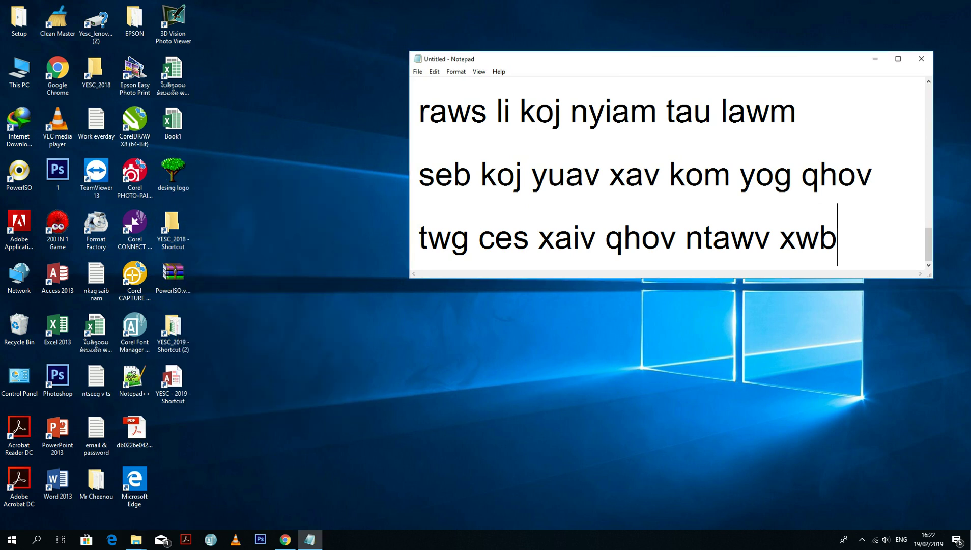
# Replace the note's entire text with the line "tom qab ntawm nias ok xwb ces"
pyautogui.press('Return')
pyautogui.write('tom')
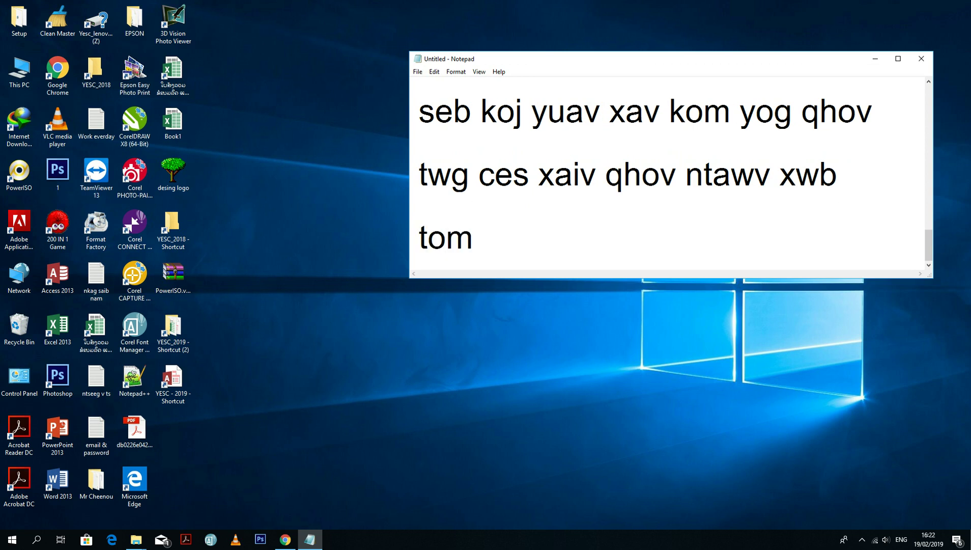
pyautogui.hotkey('ctrl', 'a')
pyautogui.write('tom q')
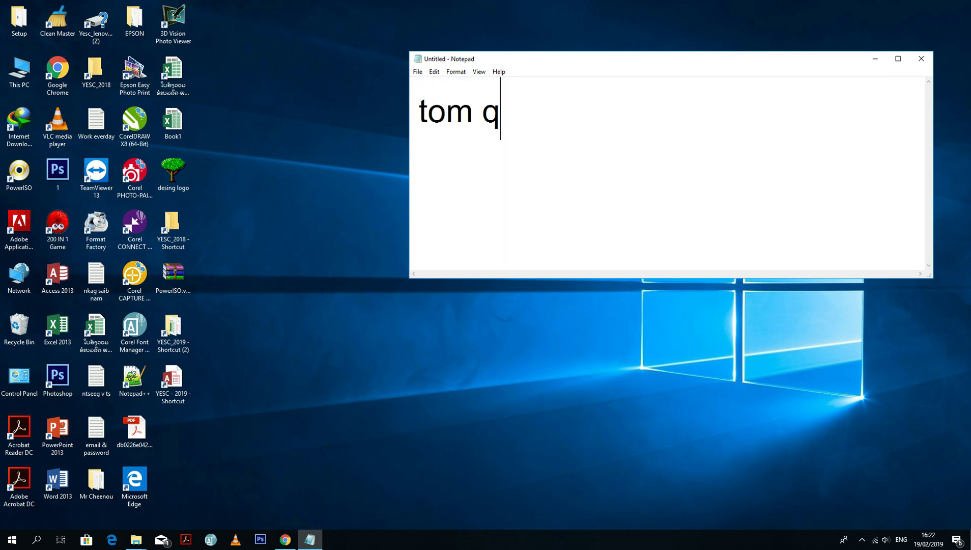
pyautogui.write('ab ntawm xaiv')
pyautogui.press('BackSpace')
pyautogui.press('BackSpace')
pyautogui.press('BackSpace')
pyautogui.press('BackSpace')
pyautogui.press('BackSpace')
pyautogui.press('BackSpace')
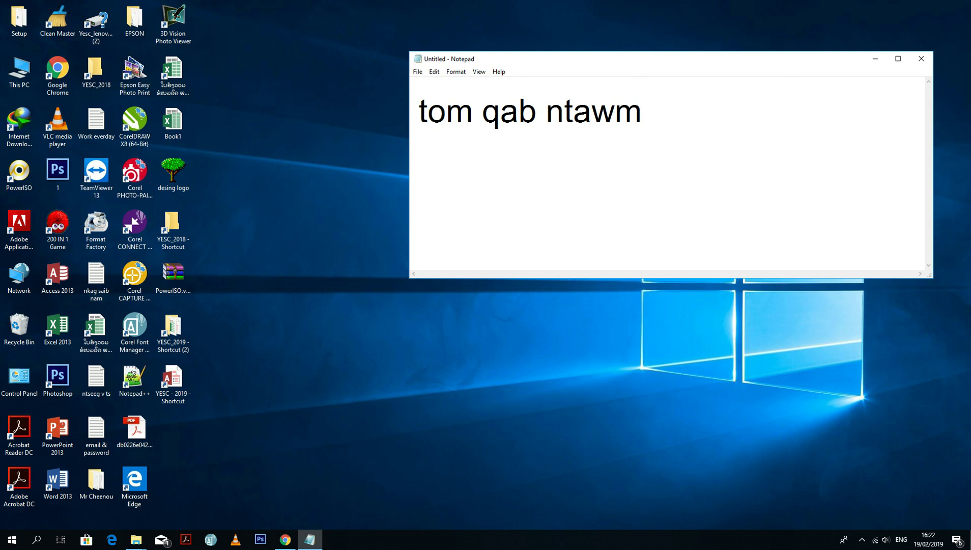
pyautogui.write('nias k')
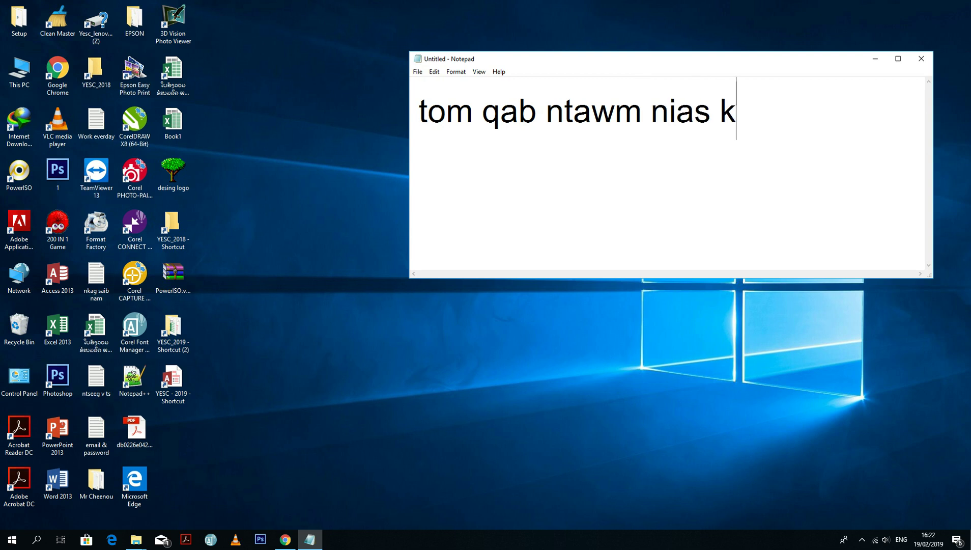
pyautogui.press('BackSpace')
pyautogui.write('ok ')
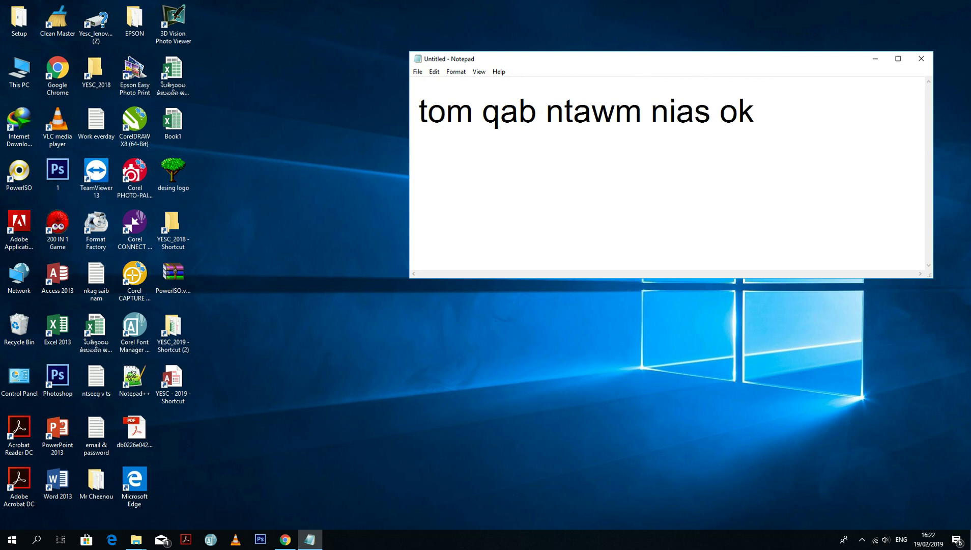
pyautogui.write('xwb ')
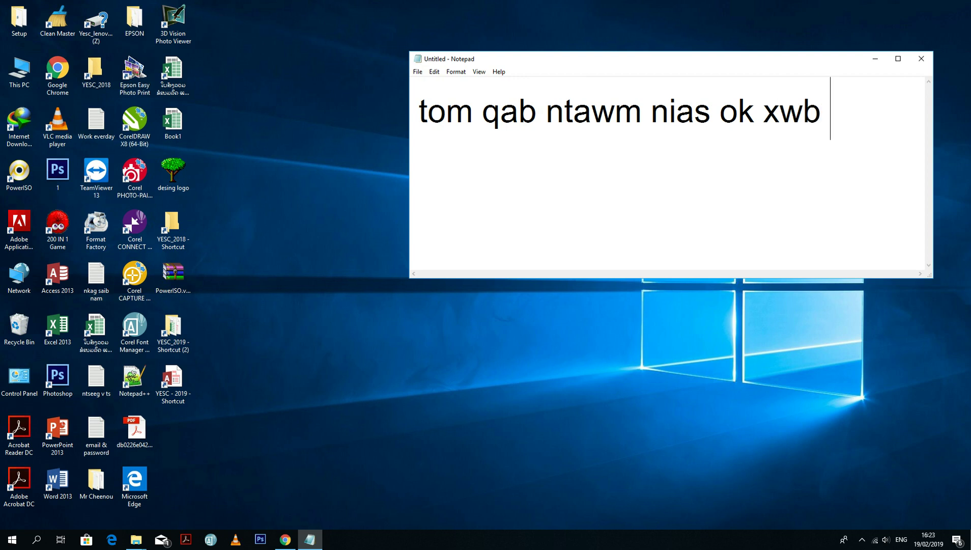
pyautogui.write('ces ')
# Add a second line to the note reading "tau lawm ib yam li kuv li"
pyautogui.write('tau lawm')
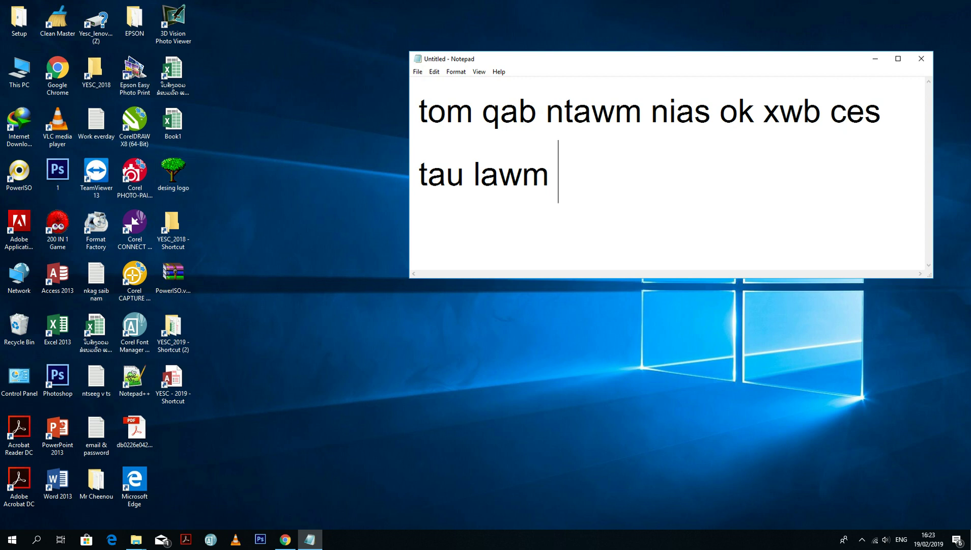
pyautogui.write('ib yam ')
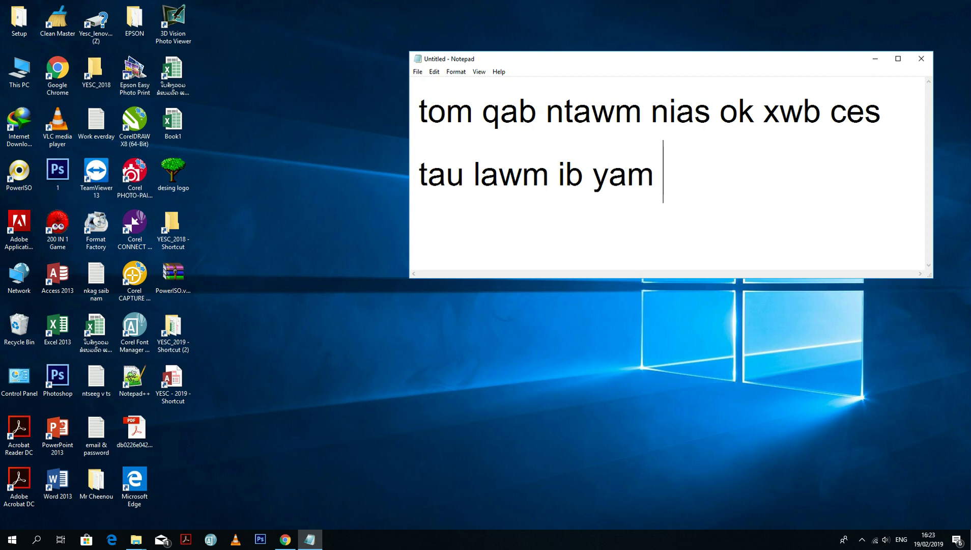
pyautogui.write('li kuv li kuv li')
# Add the line "kuv muab paub mus ua tsob ntoo" at the end of the note
pyautogui.press('Return')
pyautogui.write('kuv muab ')
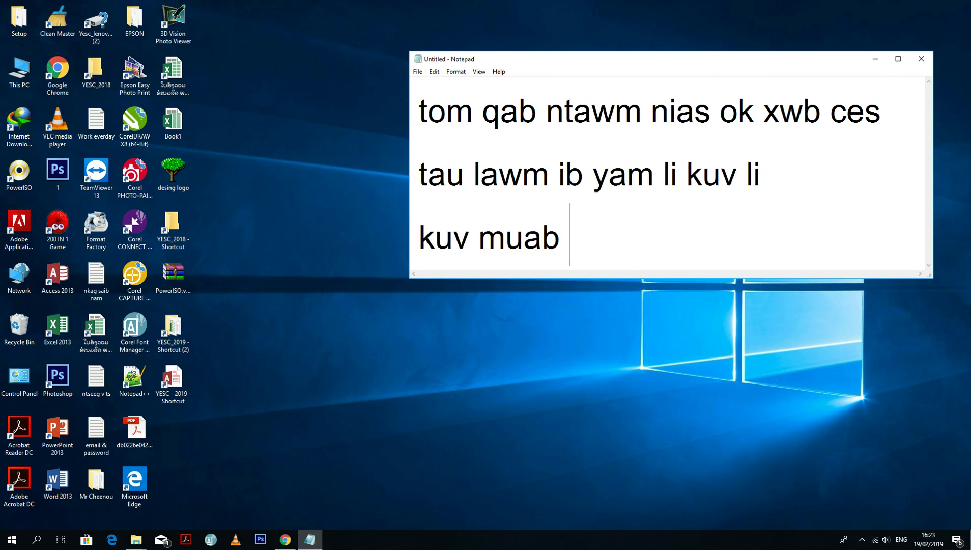
pyautogui.write('paub mus ')
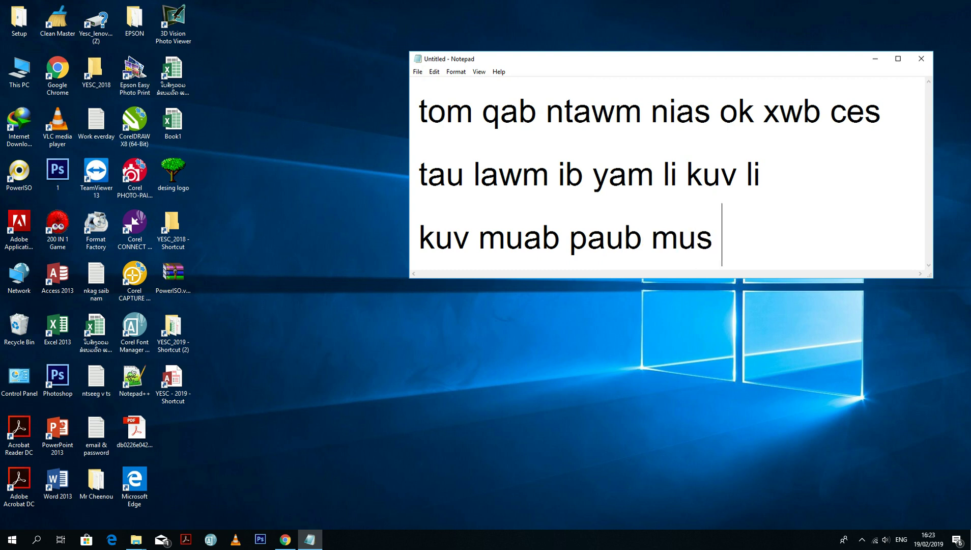
pyautogui.write('ua tsob')
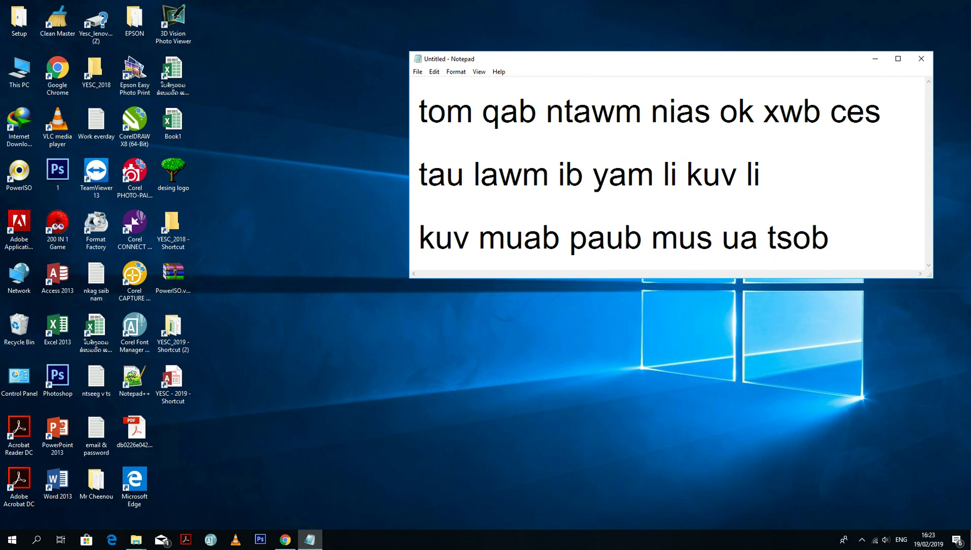
pyautogui.write(' ntoo')
# Add the line "ntsuab ntsuab no" to the note and briefly select the "desing logo" folder on the desktop before returning to the note
pyautogui.press('Return')
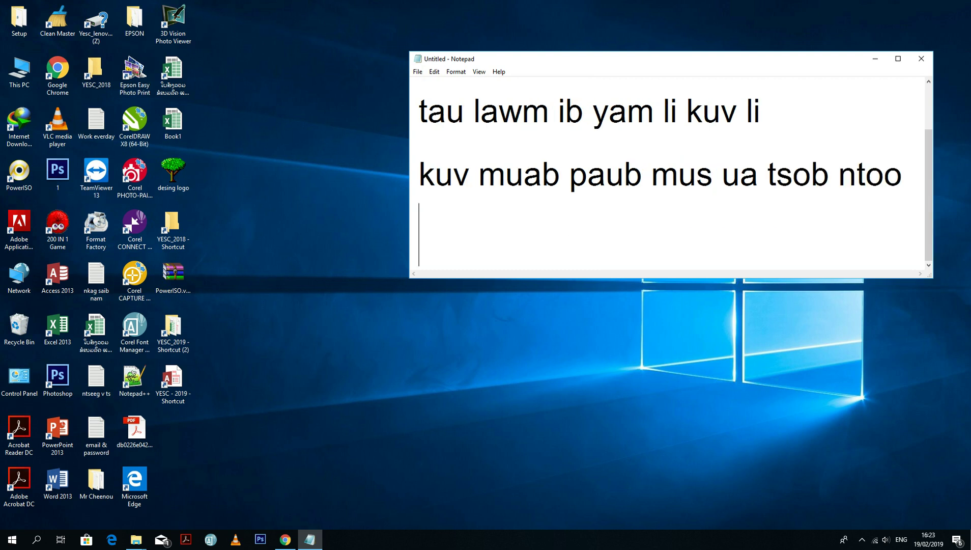
pyautogui.write('ntsua')
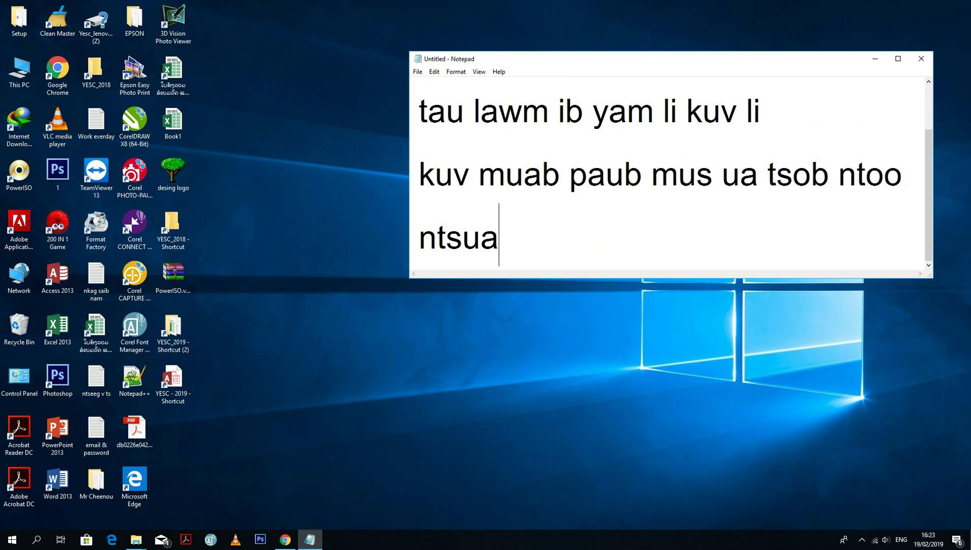
pyautogui.write('b ntsuba')
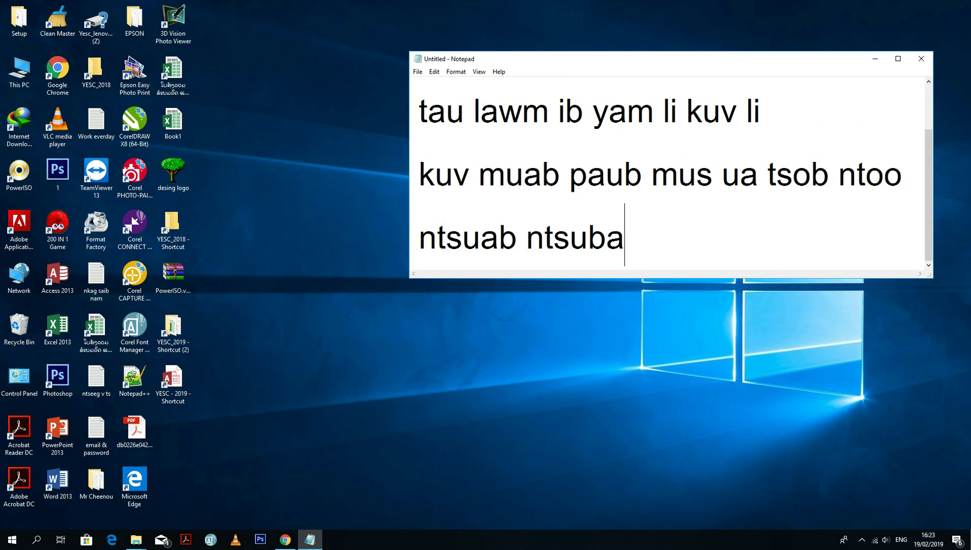
pyautogui.press('BackSpace')
pyautogui.press('BackSpace')
pyautogui.write('ab no')
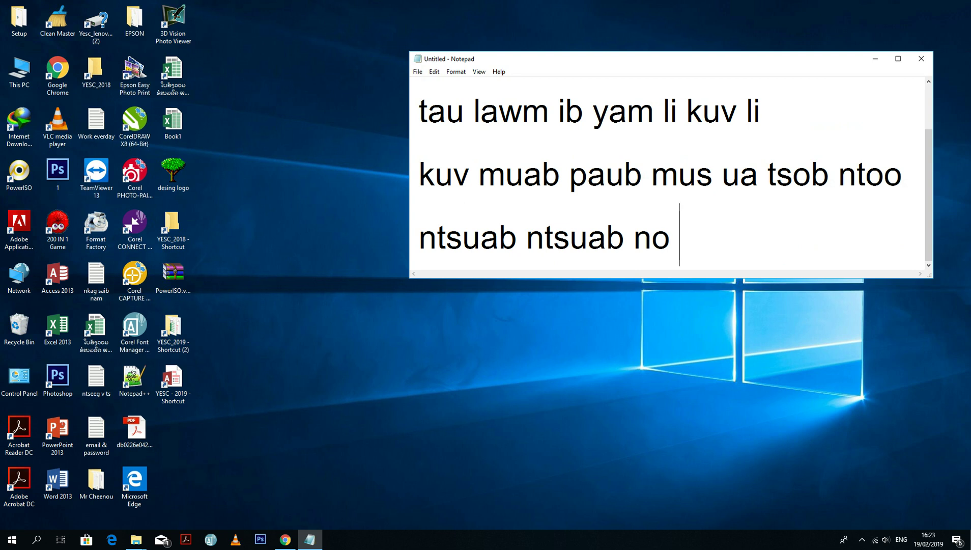
pyautogui.click(173, 175)
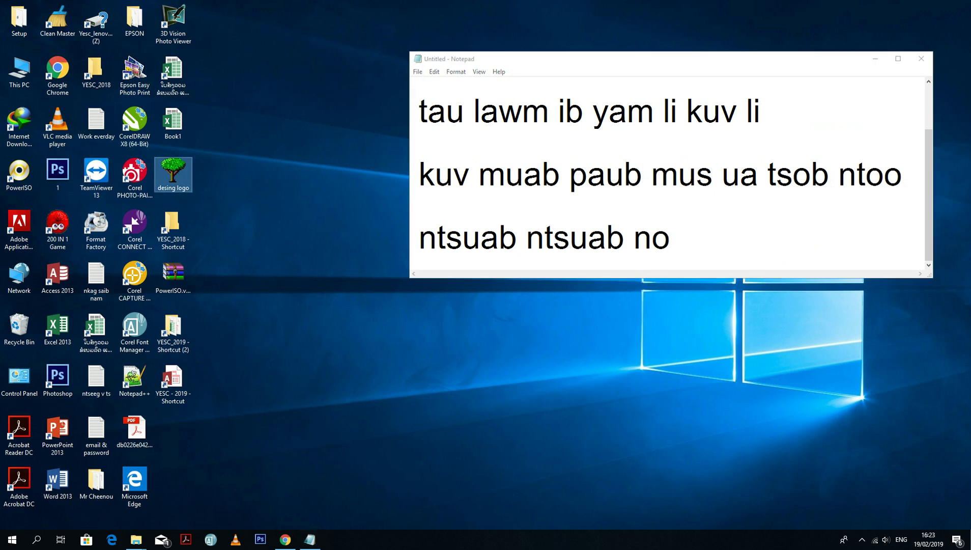
pyautogui.hotkey('alt', 'Tab')
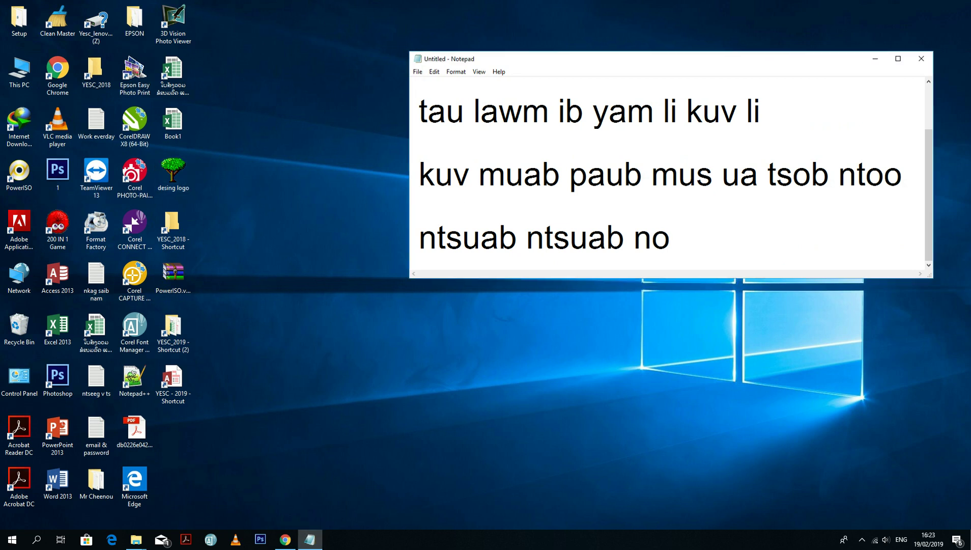
# Replace the note's entire text with the line "thiab ib qhov ntxiv yog hai tias koj"
pyautogui.hotkey('ctrl', 'a')
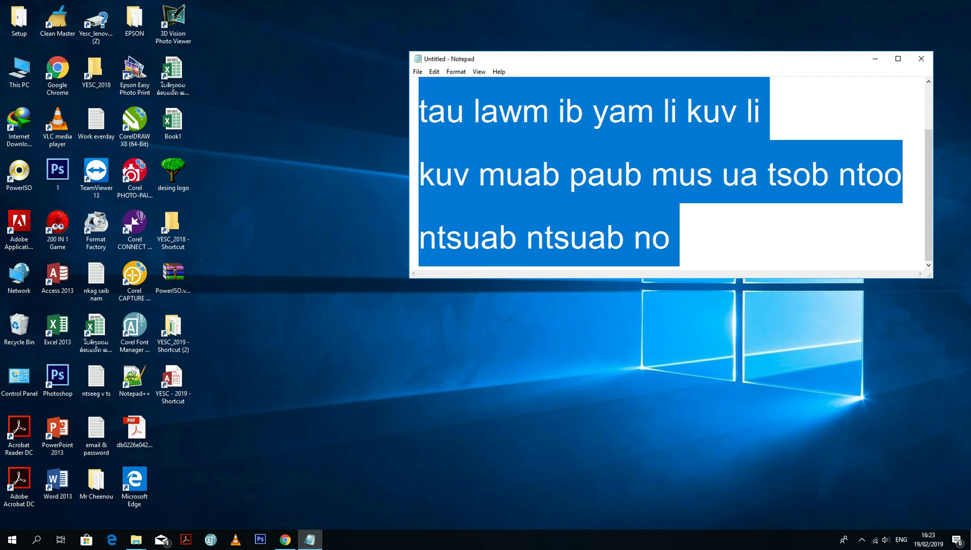
pyautogui.press('Delete')
pyautogui.write('thiab ib qhov ntxiv yog hai ti')
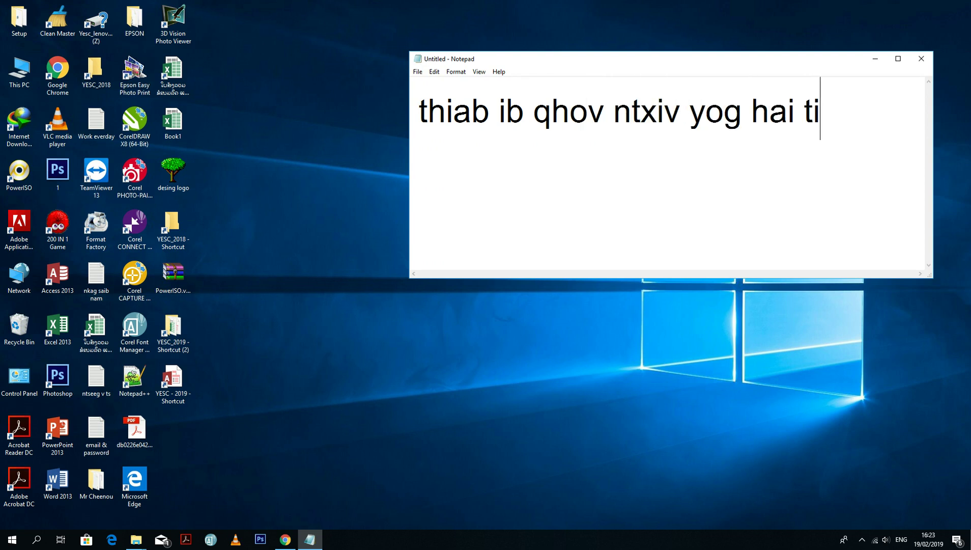
pyautogui.write('as koj')
# Add a second line to the note reading "tsis nyiam cov nyob hauv no"
pyautogui.press('Return')
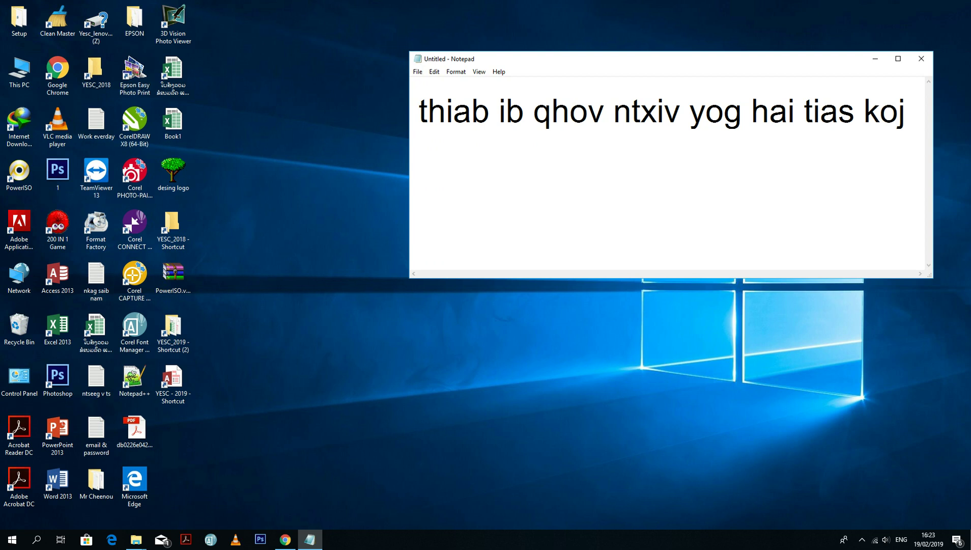
pyautogui.write('tsos')
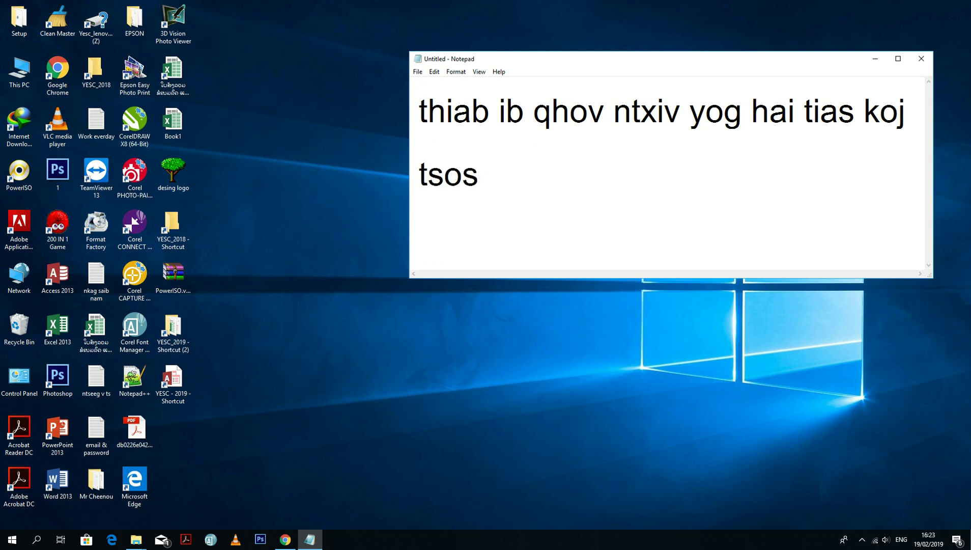
pyautogui.press('BackSpace')
pyautogui.press('BackSpace')
pyautogui.write('is ')
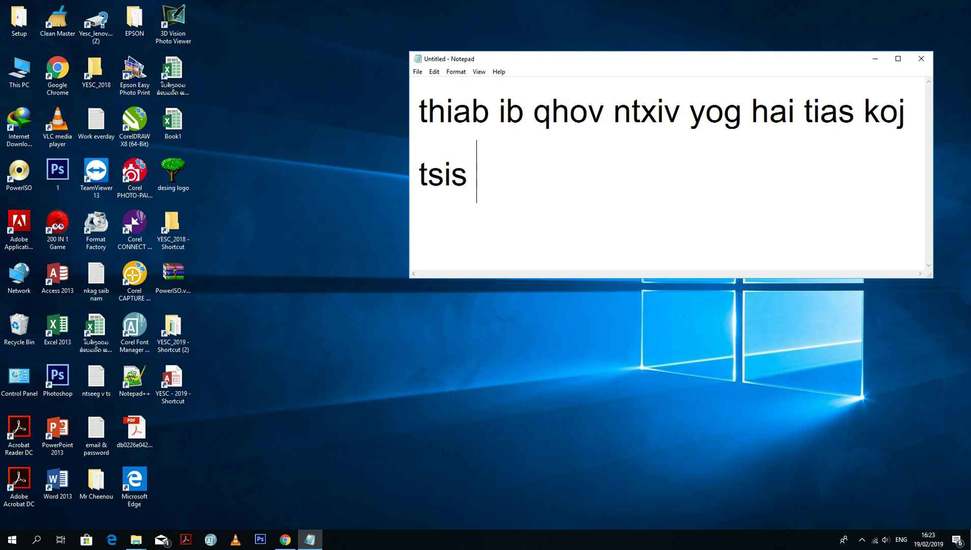
pyautogui.write('nyiam cov')
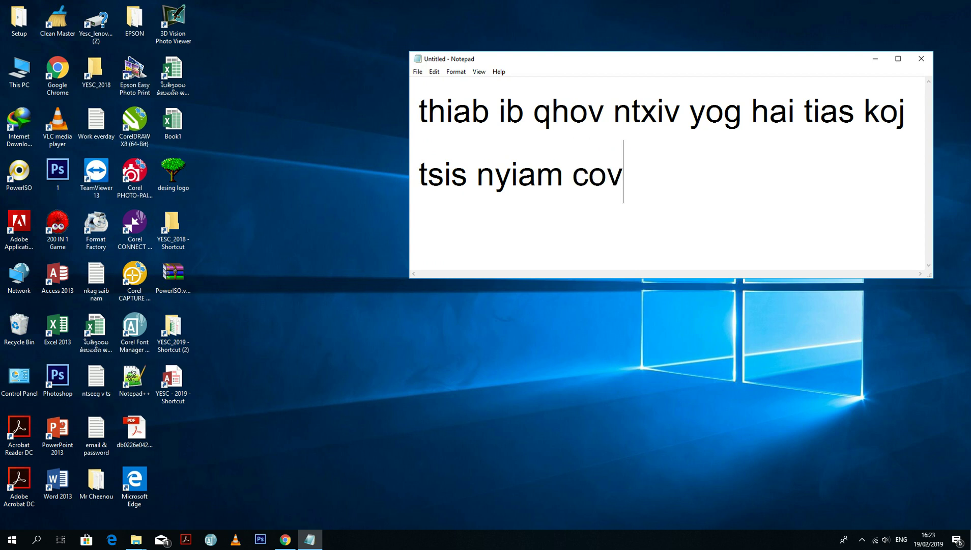
pyautogui.write(' nyob hauv no')
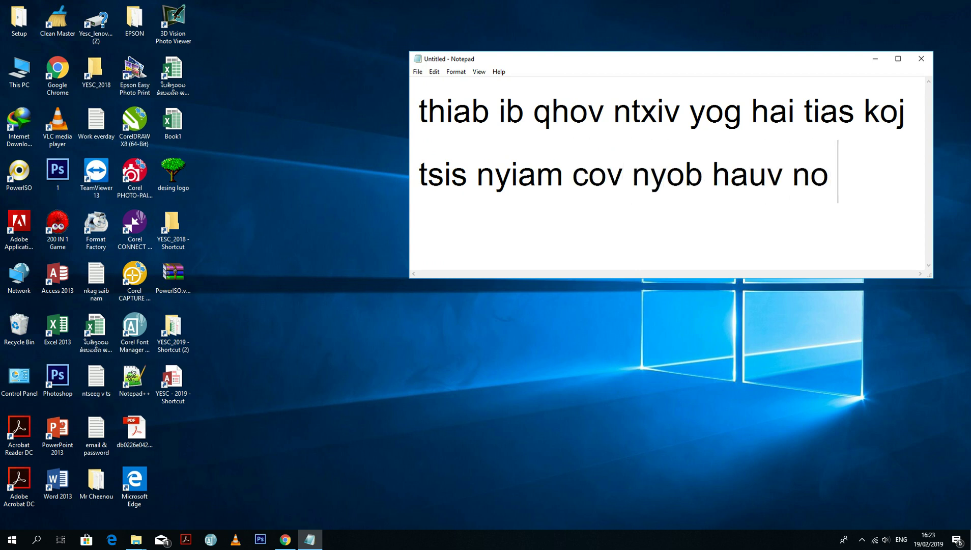
# Add the line "koj tuaj yeem mus download los ta" to the note, followed by a new empty line
pyautogui.press('Return')
pyautogui.write('koj ')
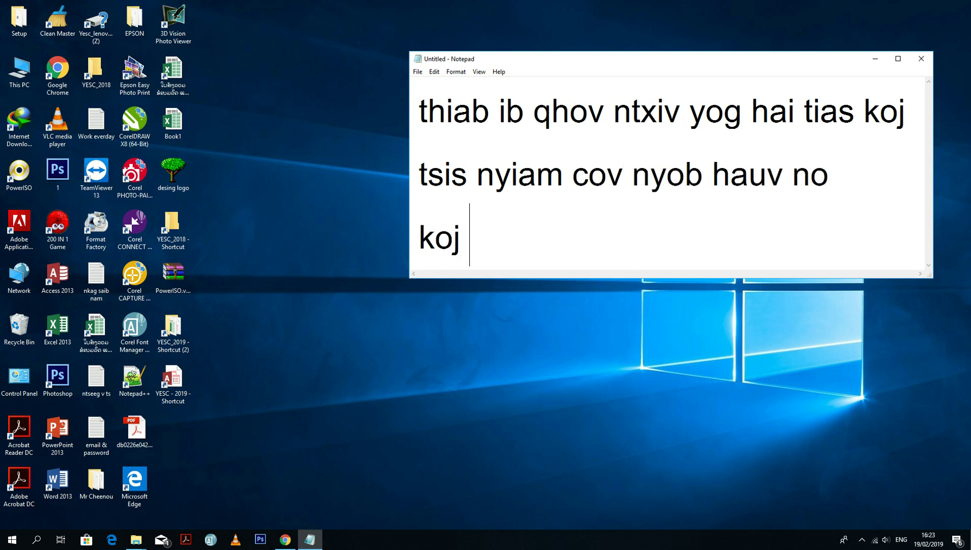
pyautogui.write('tuaj yeem')
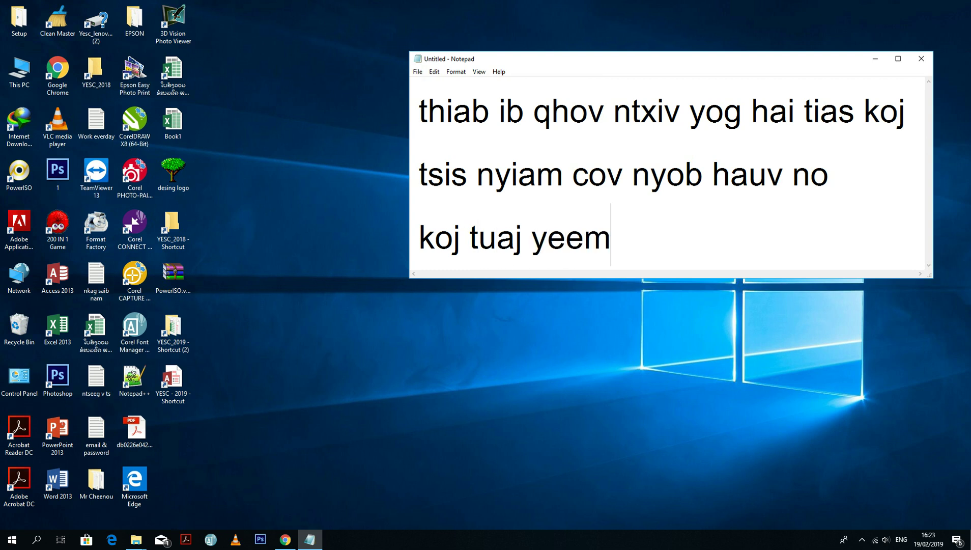
pyautogui.write(' mus do')
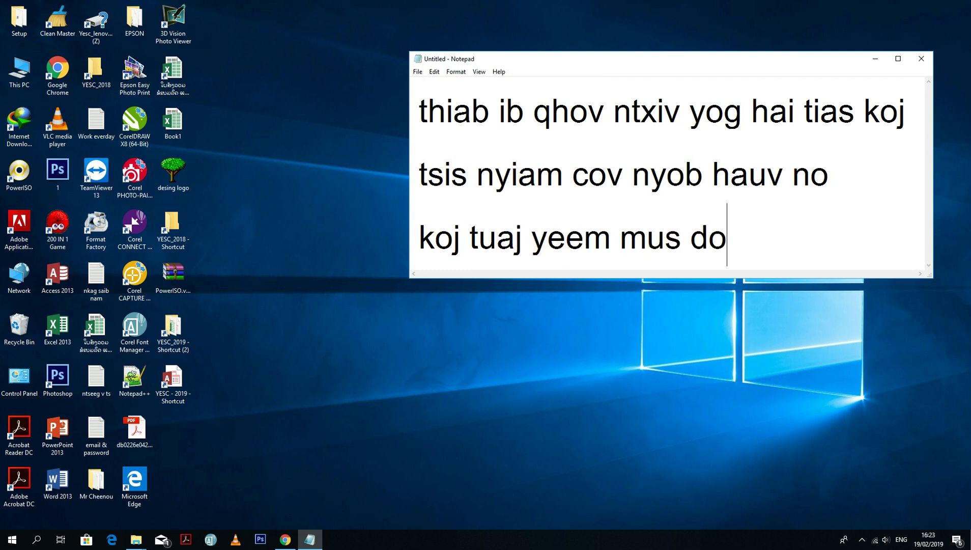
pyautogui.write('wnload')
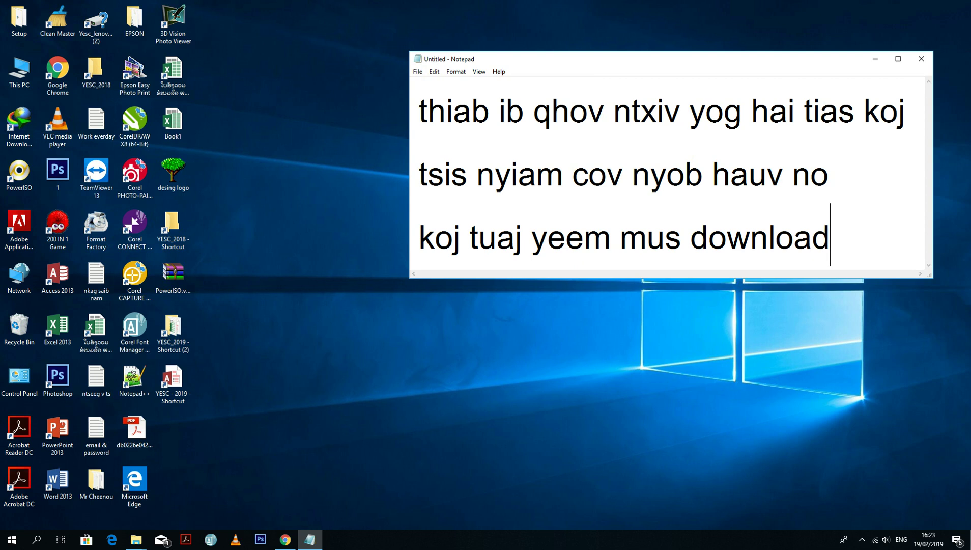
pyautogui.write(' los ta')
pyautogui.press('Return')
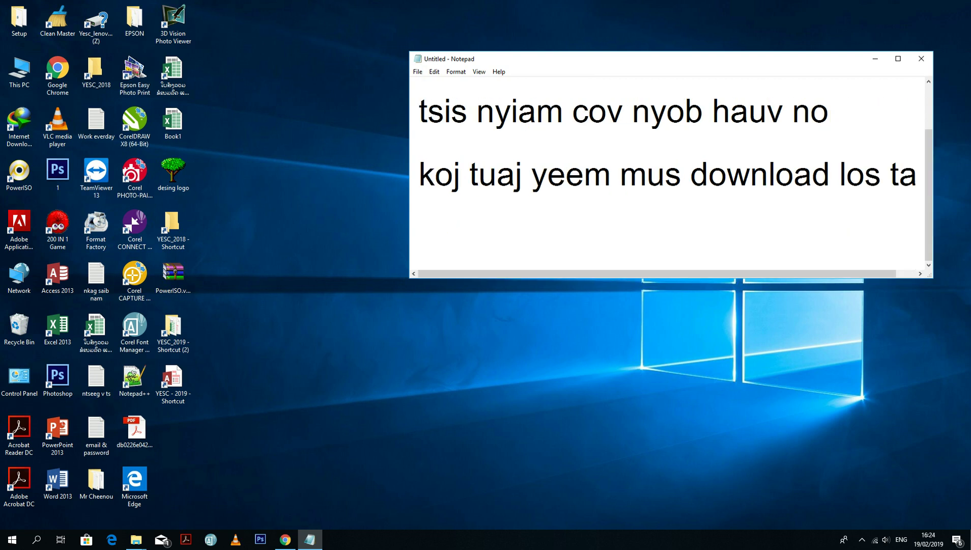
# Add the line "koj click rau ntawm lub Browser" to the note
pyautogui.write('koj click rau ntawm lub ')
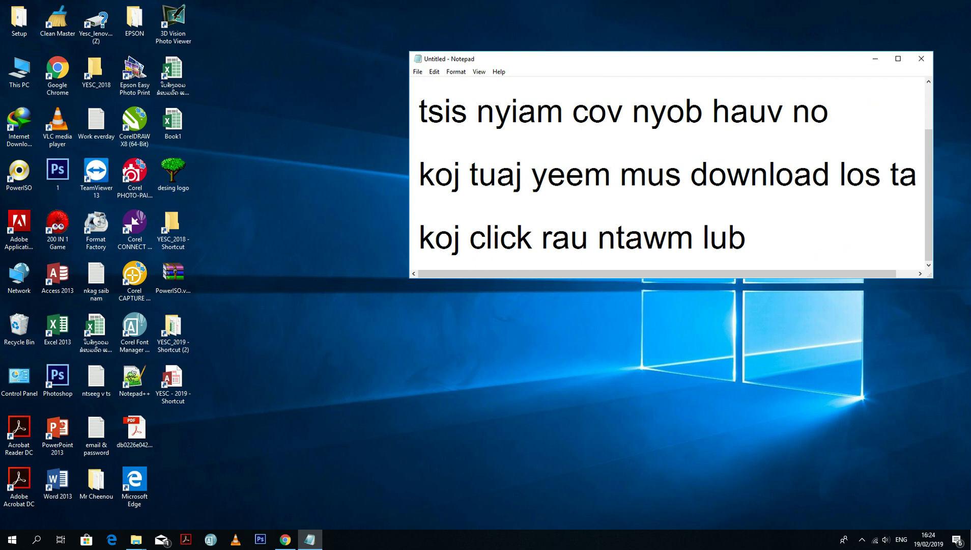
pyautogui.write('Brow')
pyautogui.write('s')
pyautogui.press('BackSpace')
pyautogui.write('ws')
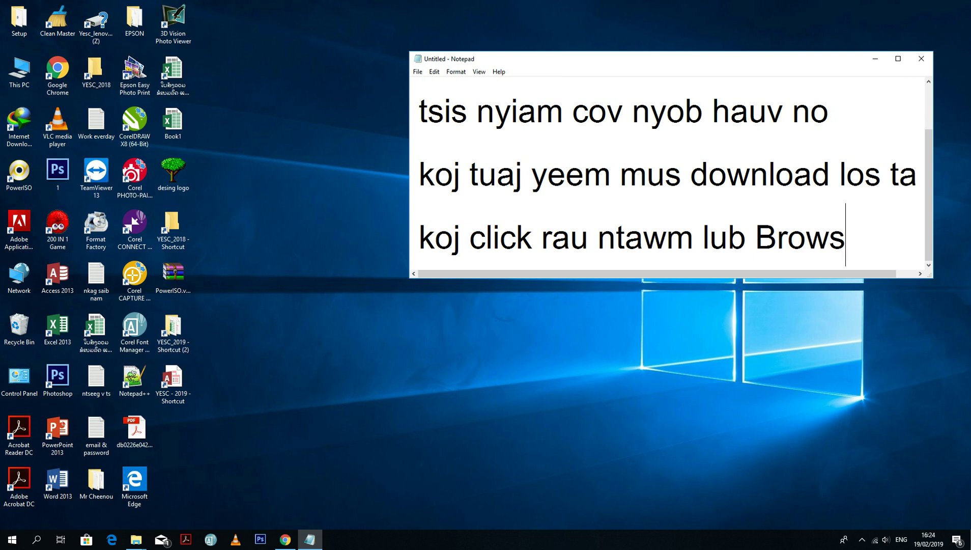
pyautogui.write('e r')
# Add the line "twg los tau ib yam kuv kuv sim lub" to the note
pyautogui.press('Return')
pyautogui.write('twg los ')
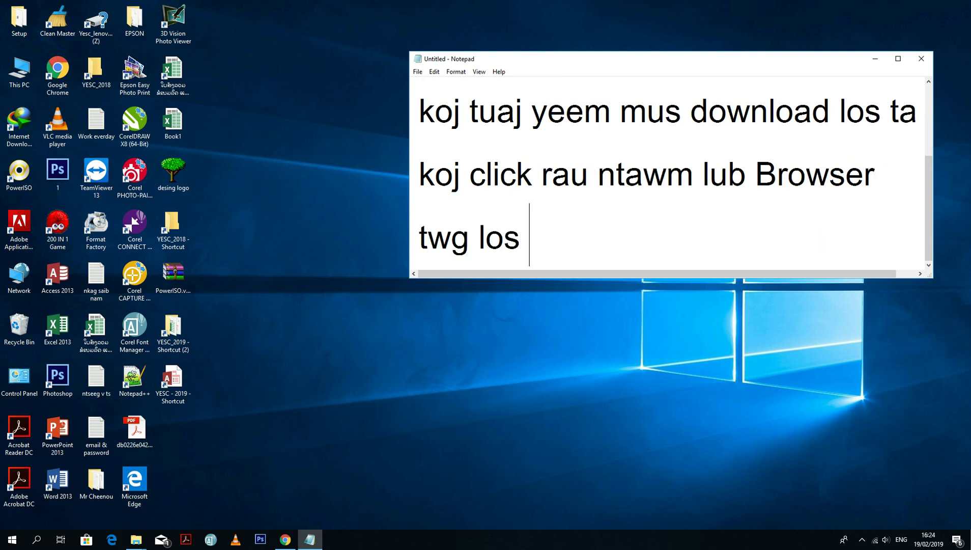
pyautogui.write('tau ')
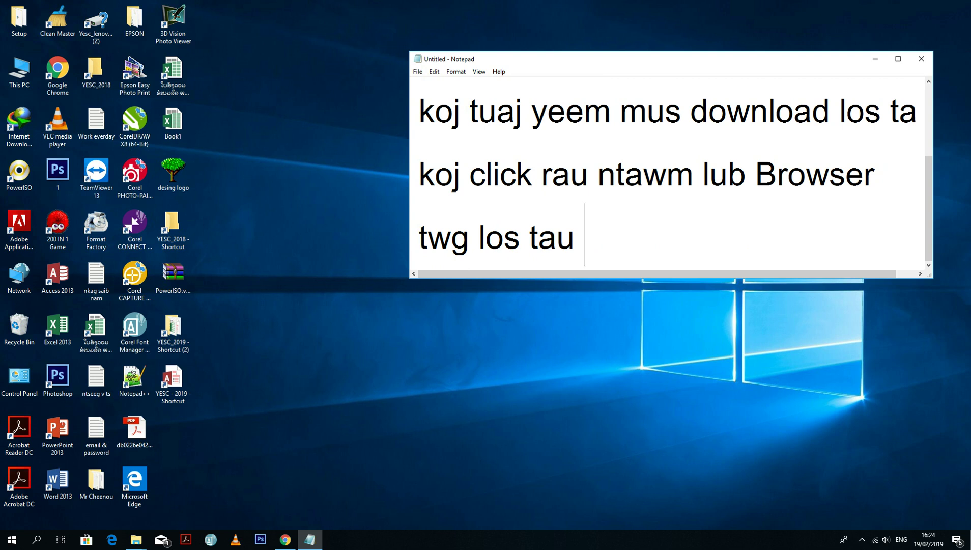
pyautogui.write('ib yam ')
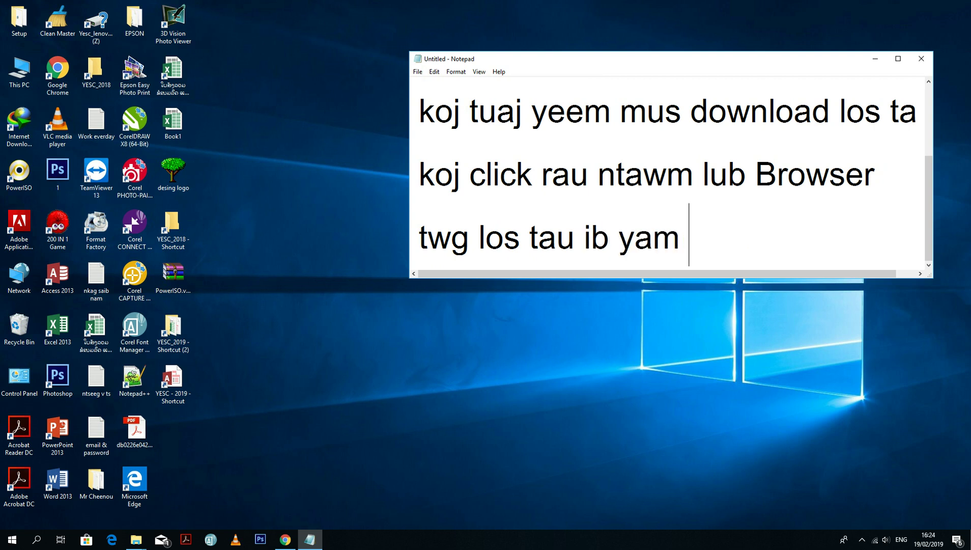
pyautogui.write('kuv kuv sim lub')
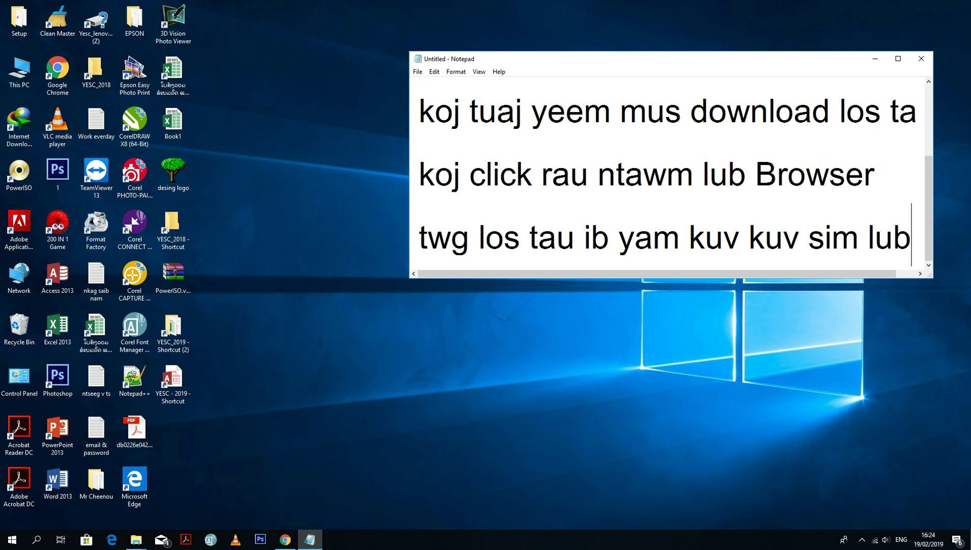
# Add the line "Google Chrome no" to the note
pyautogui.press('Return')
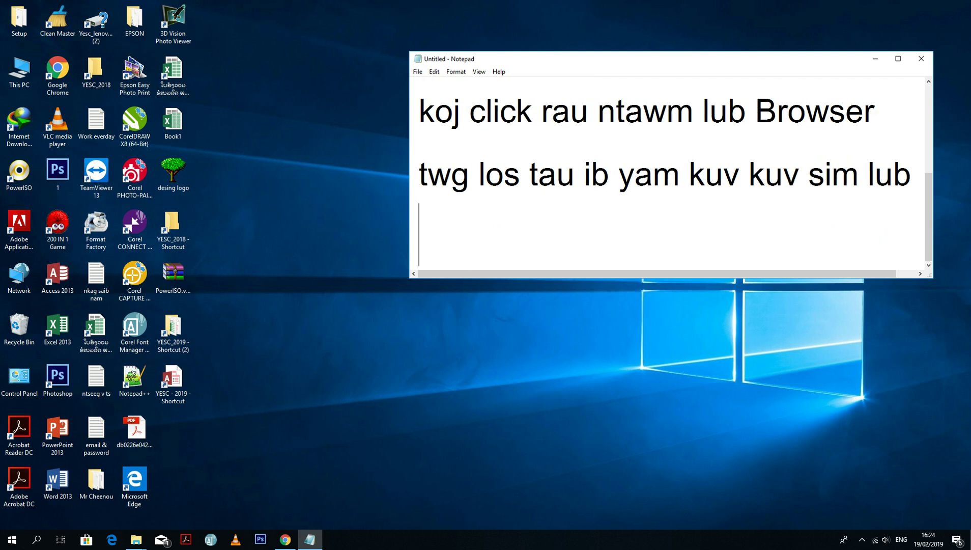
pyautogui.write('B')
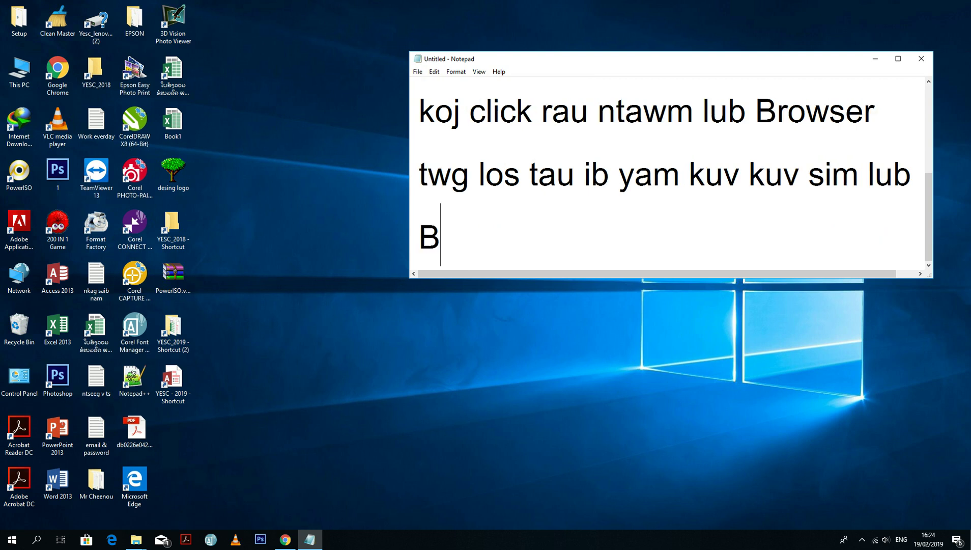
pyautogui.press('BackSpace')
pyautogui.write('Google C')
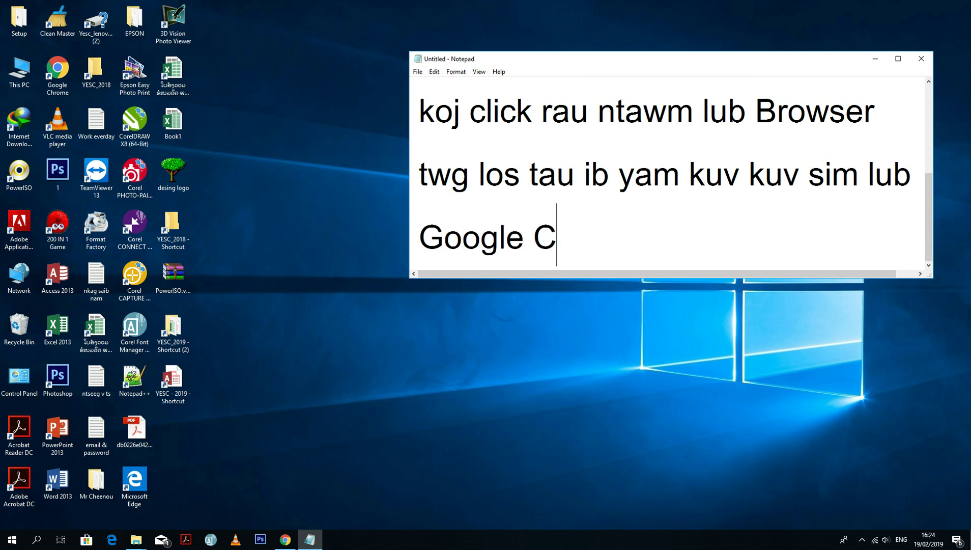
pyautogui.write('hrome no')
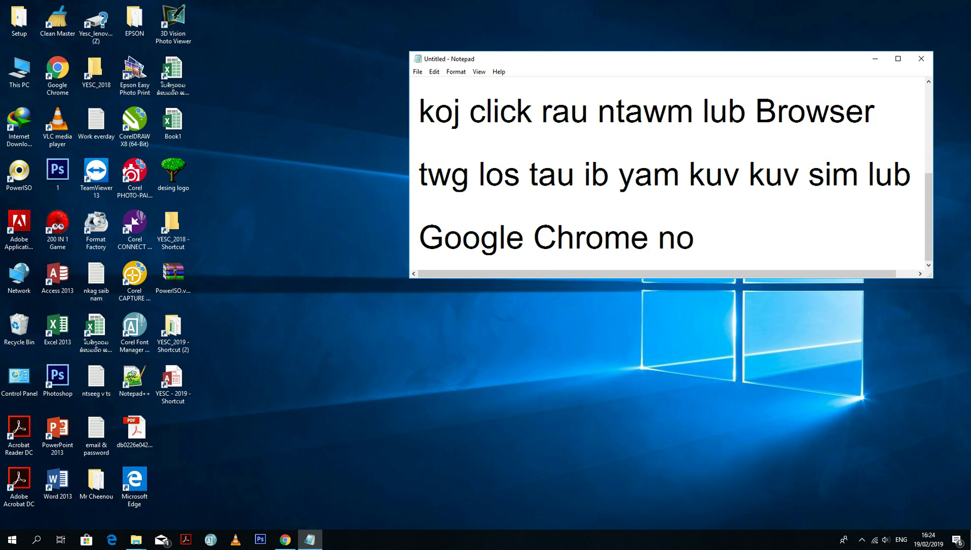
# Bring up the New Tab page in Google Chrome and place the Notepad window over its upper part
pyautogui.click(285, 540)
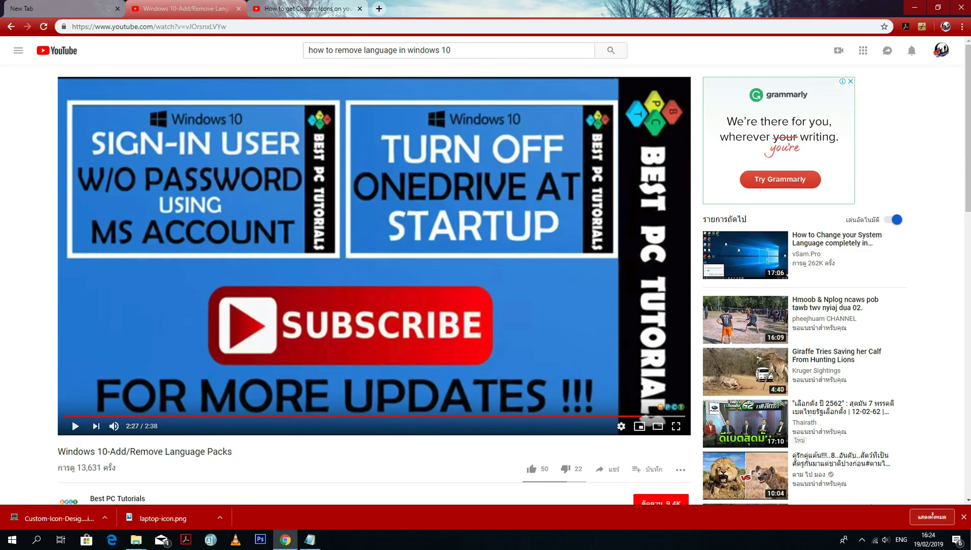
pyautogui.click(66, 8)
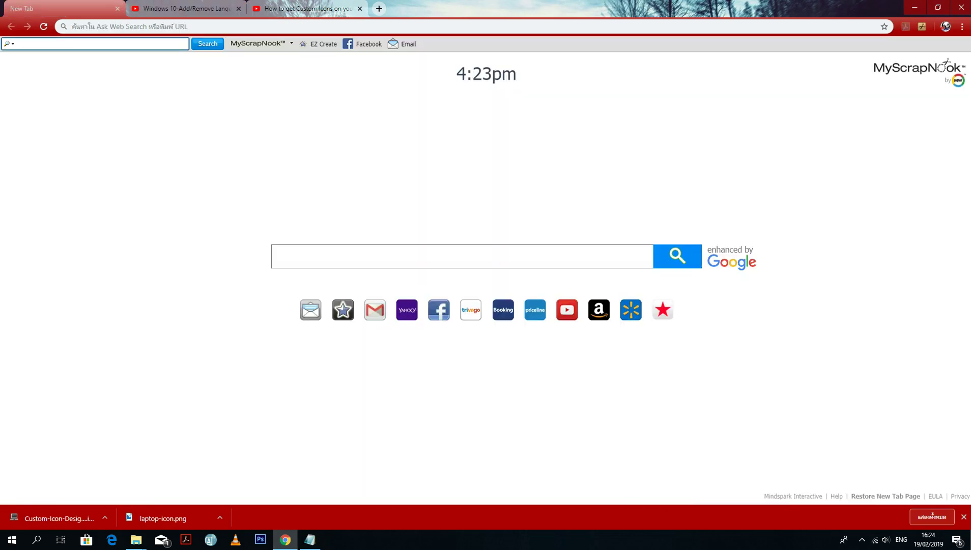
pyautogui.click(309, 539)
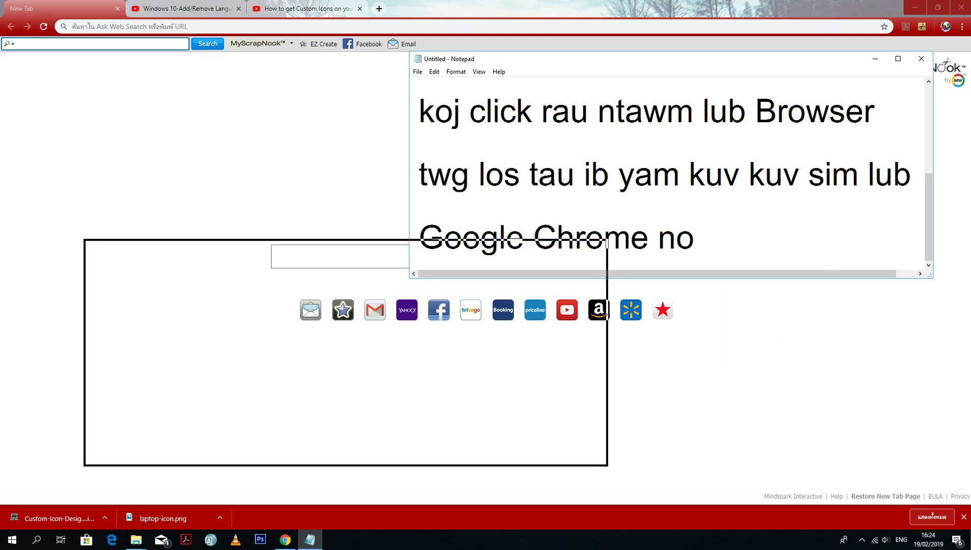
pyautogui.moveTo(391, 5); pyautogui.dragTo(391, 14)
# Clear all the text from the note and shorten its window so the page's search box stays uncovered
pyautogui.hotkey('ctrl', 'a')
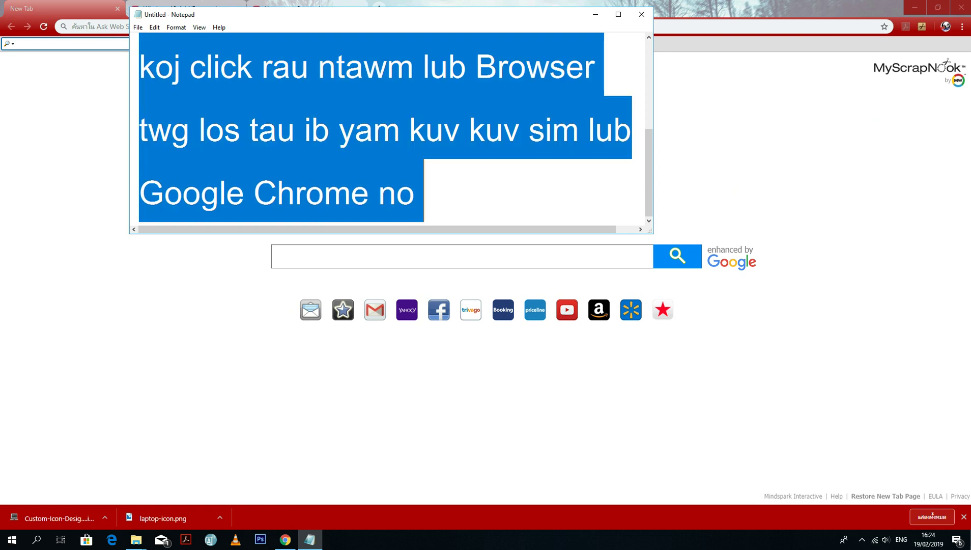
pyautogui.moveTo(392, 234); pyautogui.dragTo(391, 167)
pyautogui.press('BackSpace')
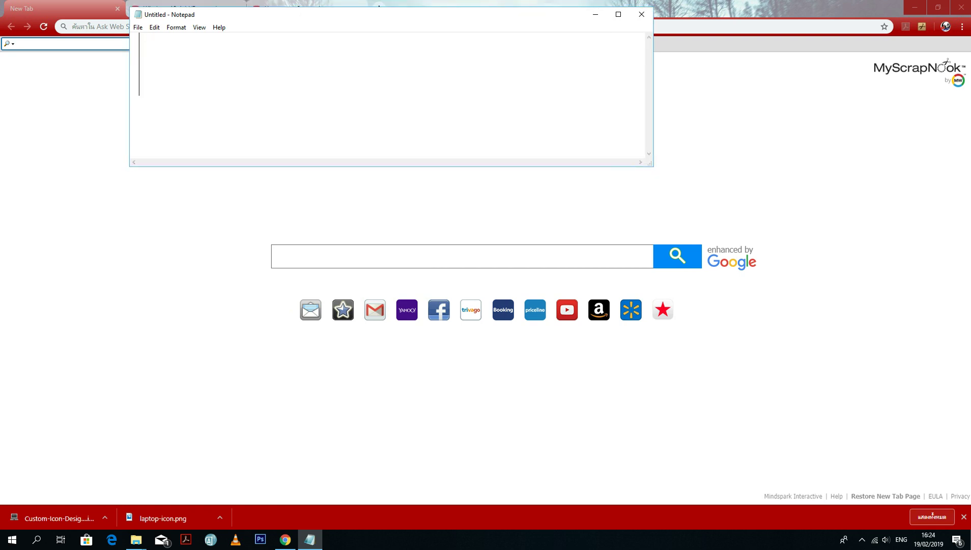
# Write "thaum mus txog no koj" as the first line of the emptied note
pyautogui.write('th')
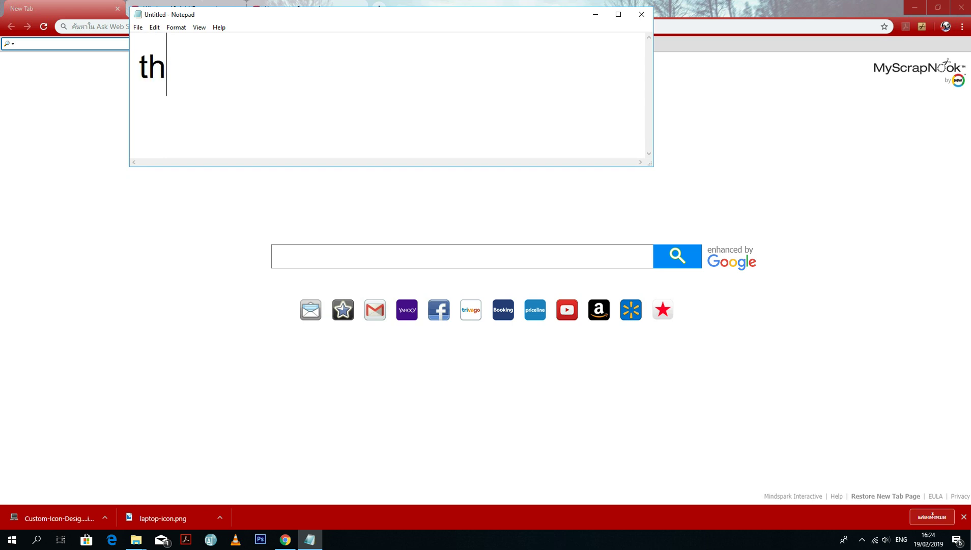
pyautogui.write('aum mus t')
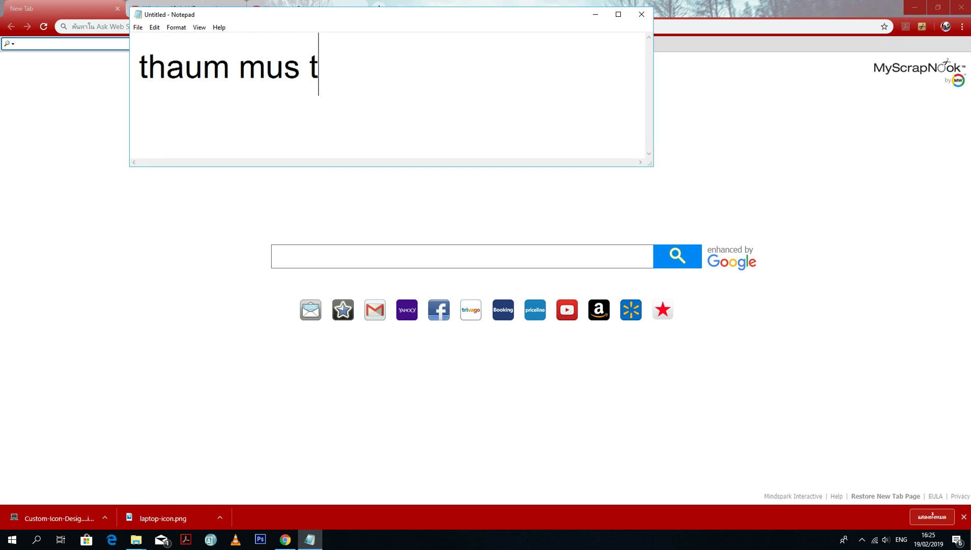
pyautogui.write('xog no koj')
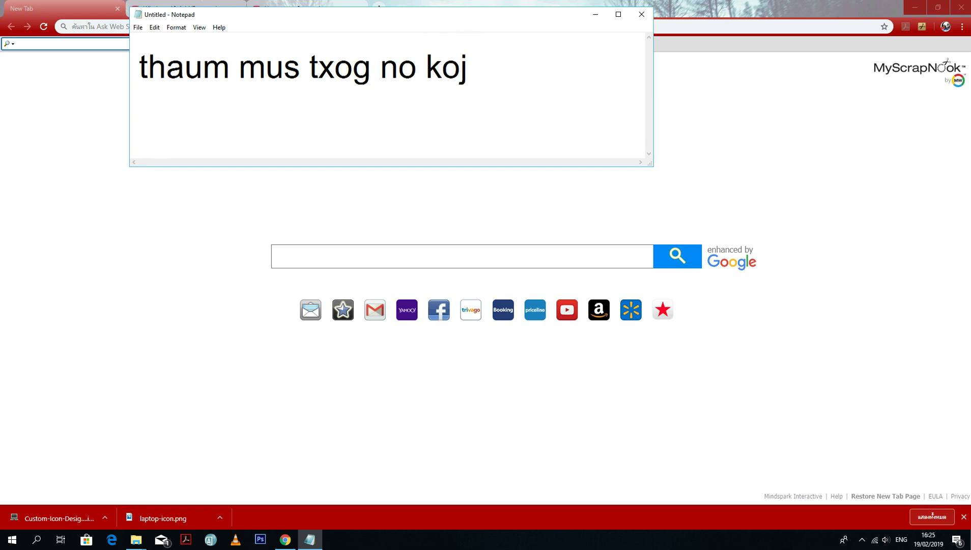
pyautogui.press('Return')
pyautogui.press('Return')
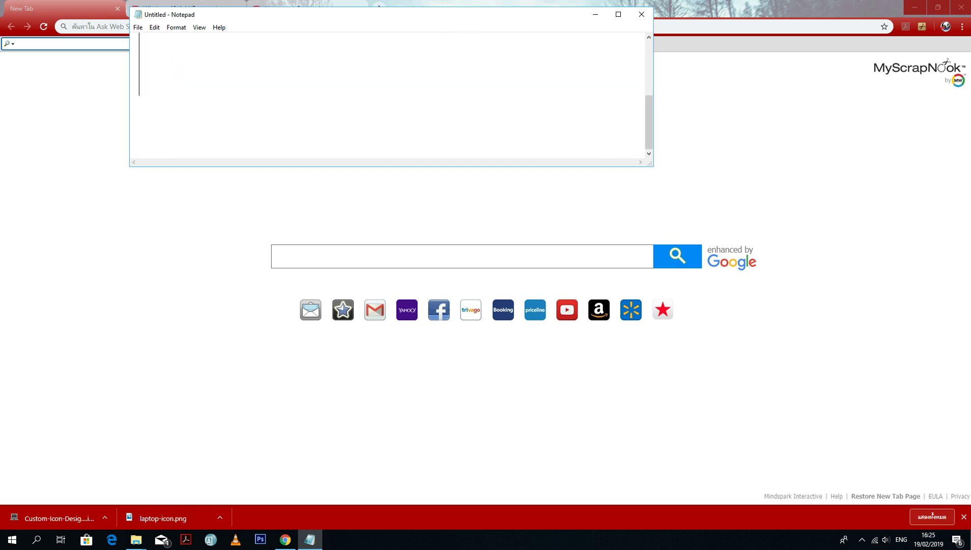
pyautogui.press('BackSpace')
pyautogui.press('BackSpace')
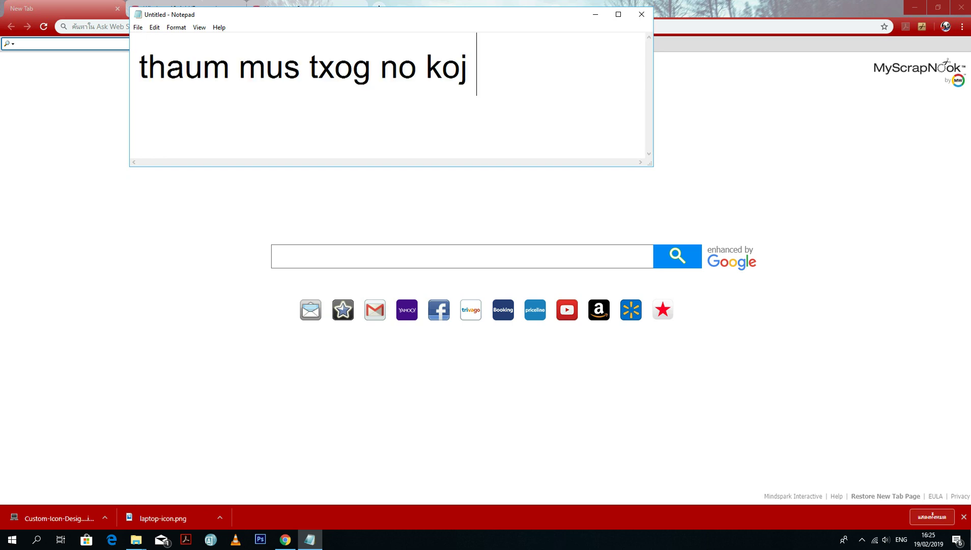
# Add the line "koj ntau hai tias" to the note
pyautogui.press('Return')
pyautogui.write('koj')
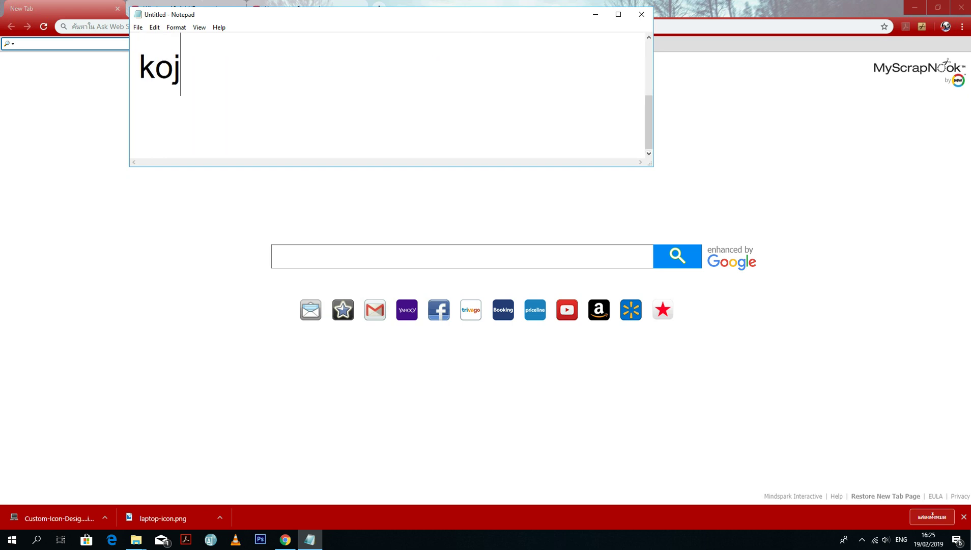
pyautogui.write(' ntau ')
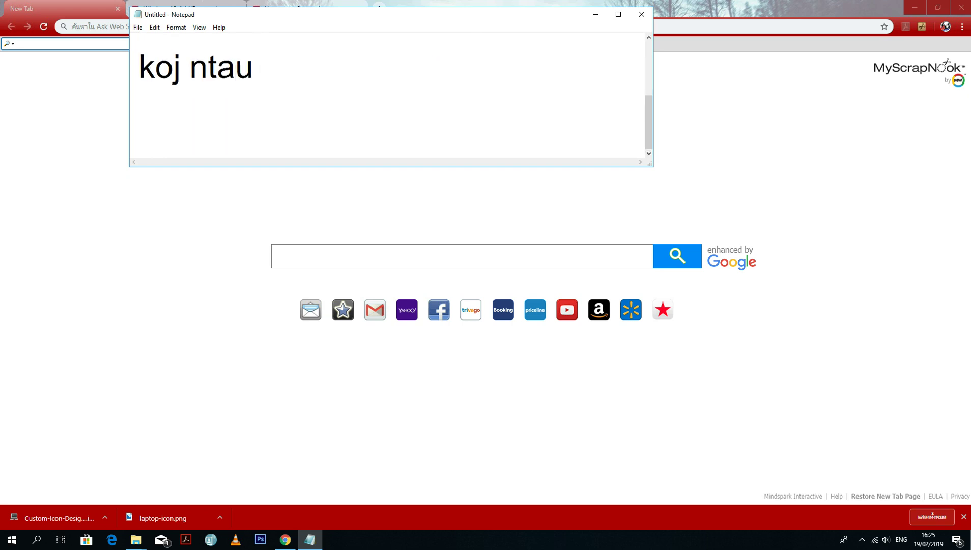
pyautogui.write('hai tias')
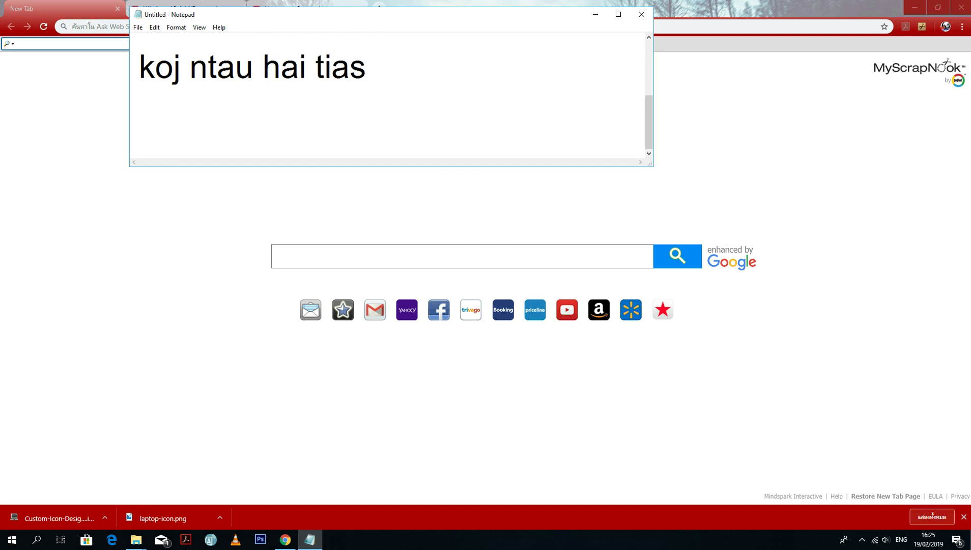
# Add the search phrase "Icons archive" on a new line of the note
pyautogui.press('Return')
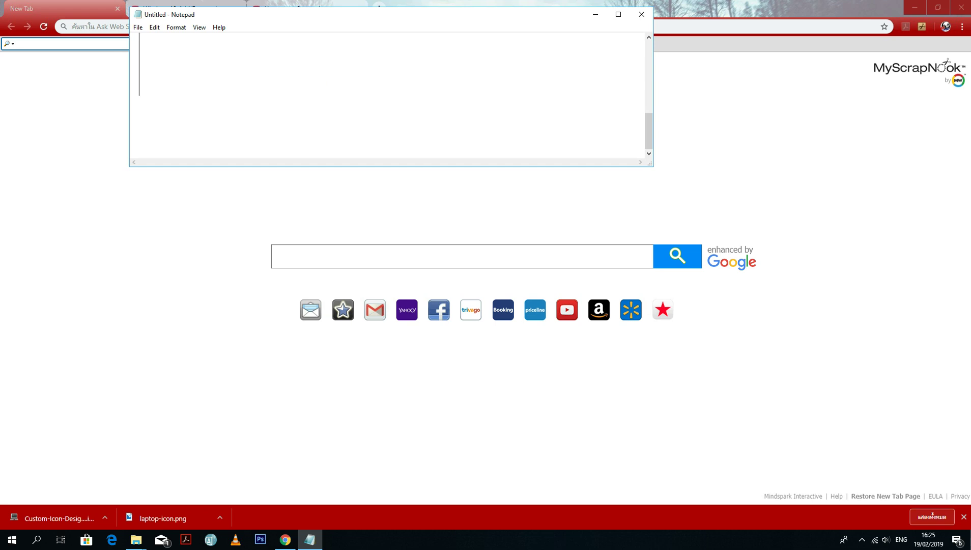
pyautogui.write('Icons archi')
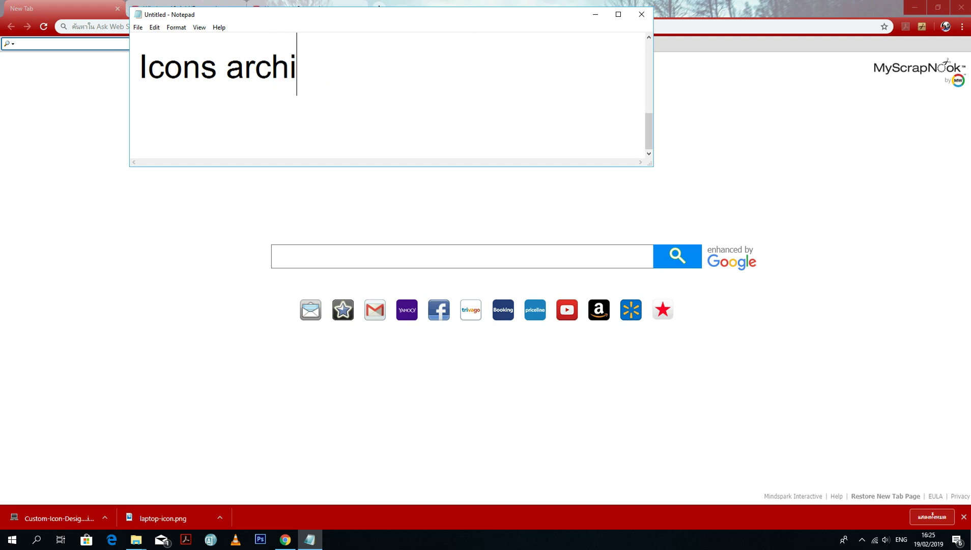
pyautogui.write('ve')
# Copy "Icons archive" from the note into the search field of Chrome's New Tab page
pyautogui.hotkey('shift', 'Left')
pyautogui.hotkey('shift', 'Left')
pyautogui.hotkey('shift', 'Left')
pyautogui.hotkey('shift', 'Left')
pyautogui.hotkey('shift', 'Left')
pyautogui.hotkey('shift', 'Left')
pyautogui.hotkey('shift', 'Left')
pyautogui.hotkey('shift', 'Left')
pyautogui.hotkey('shift', 'Left')
pyautogui.hotkey('shift', 'Left')
pyautogui.hotkey('shift', 'Left')
pyautogui.hotkey('shift', 'Left')
pyautogui.hotkey('shift', 'Left')
pyautogui.hotkey('shift', 'Left')
pyautogui.hotkey('ctrl', 'c')
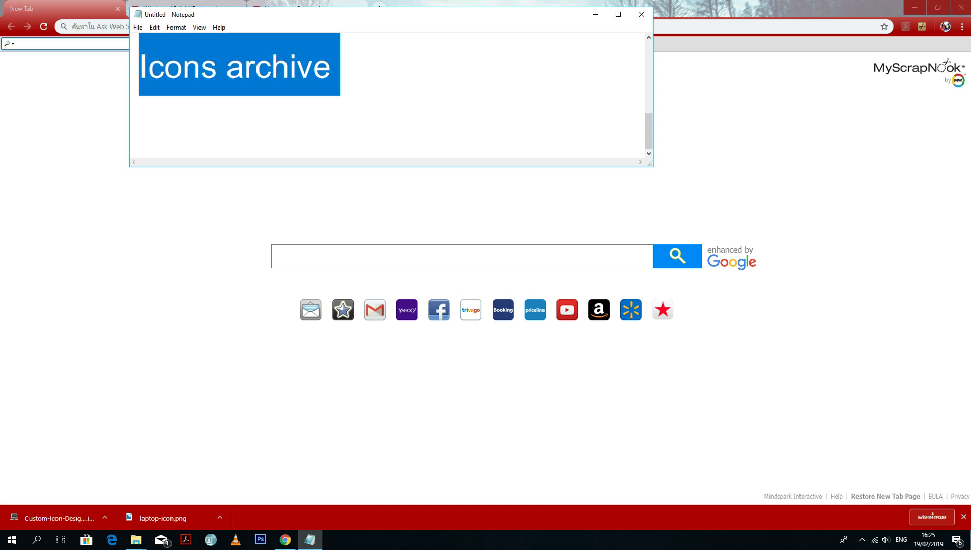
pyautogui.hotkey('alt', 'Tab')
pyautogui.hotkey('ctrl', 'v')
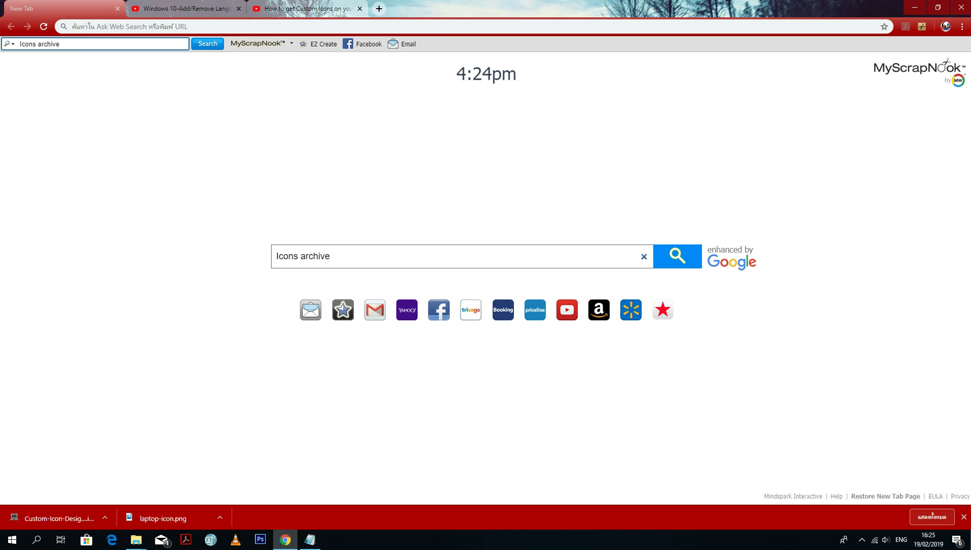
# Add the line "li no xwb ces Enter" to the note and run the web search for "Icons archive" in Chrome
pyautogui.hotkey('alt', 'Tab')
pyautogui.hotkey('alt', 'Tab')
pyautogui.hotkey('alt', 'Tab')
pyautogui.press('Right')
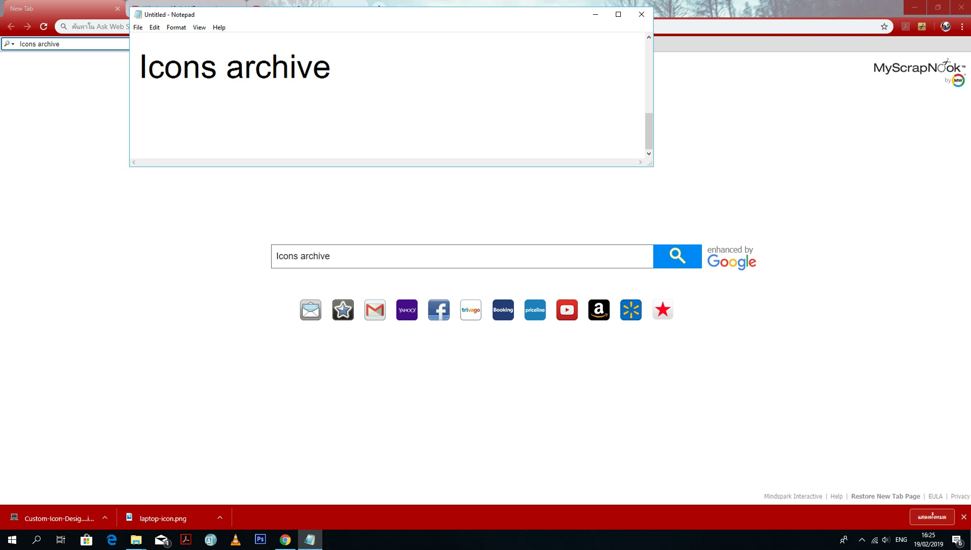
pyautogui.hotkey('ctrl', 'a')
pyautogui.press('BackSpace')
pyautogui.write('l')
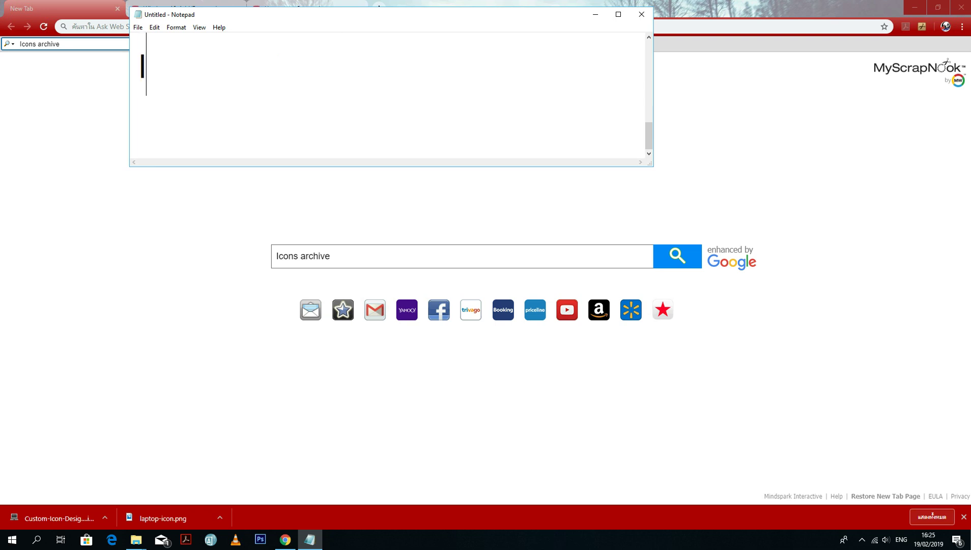
pyautogui.write('i no xw')
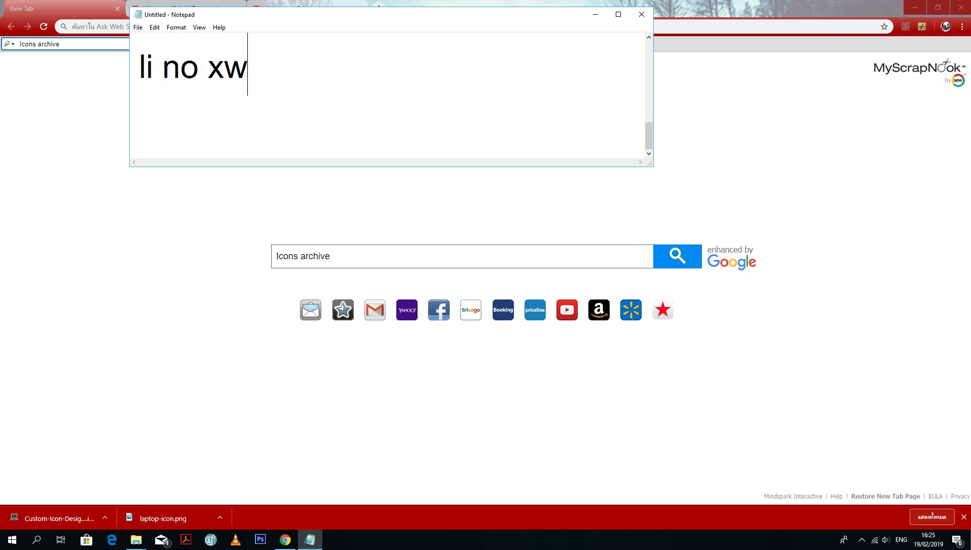
pyautogui.write('b ces ')
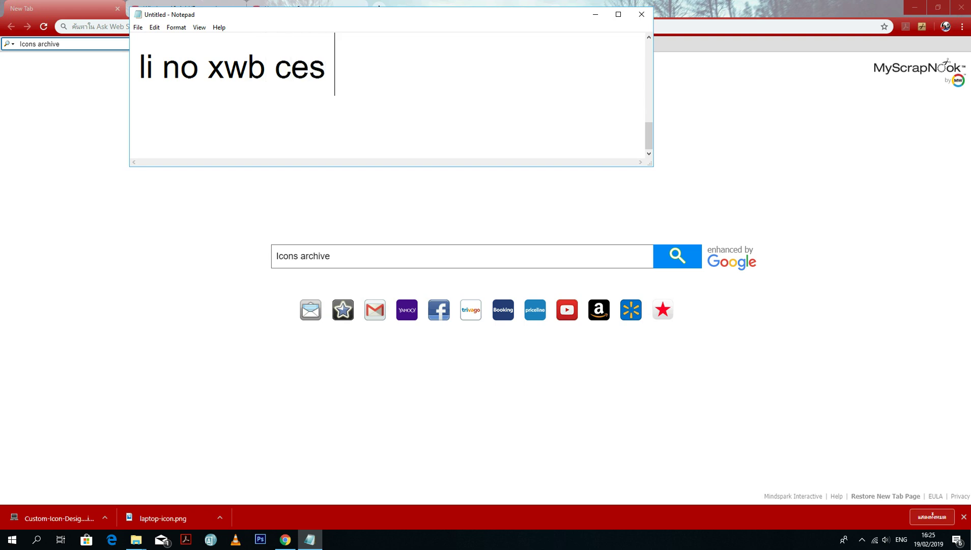
pyautogui.write('Enter')
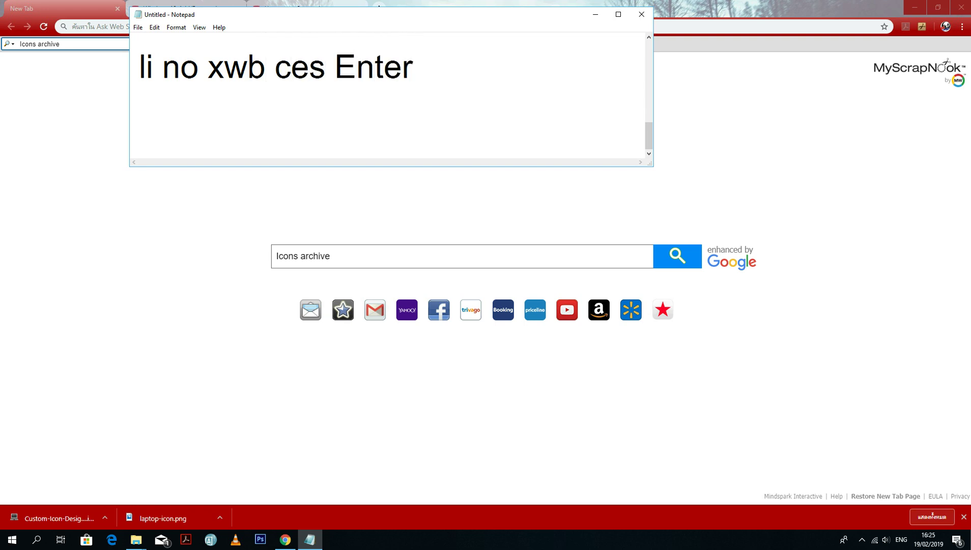
pyautogui.click(678, 256)
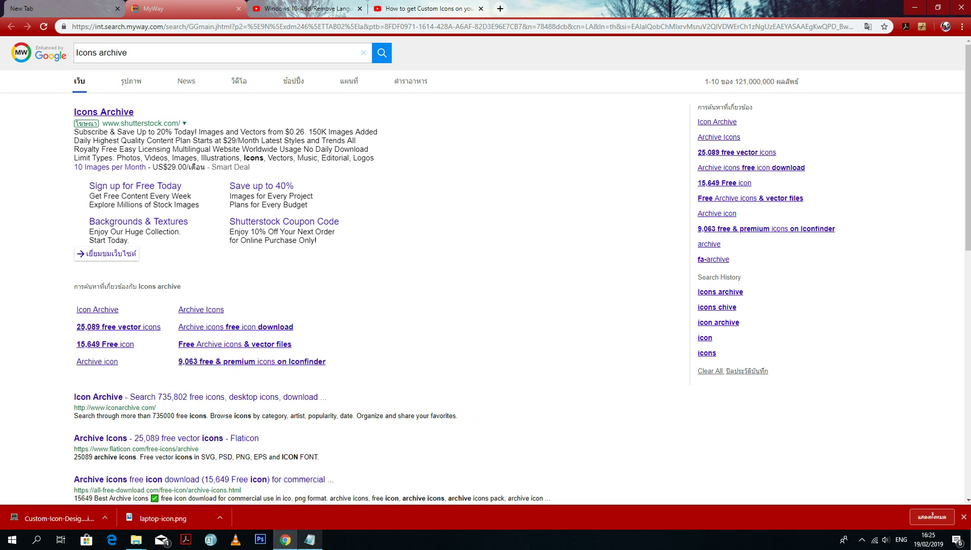
# Switch to the Notepad note and add the line "tom qab ntam yuav tawm los li"
pyautogui.click(310, 539)
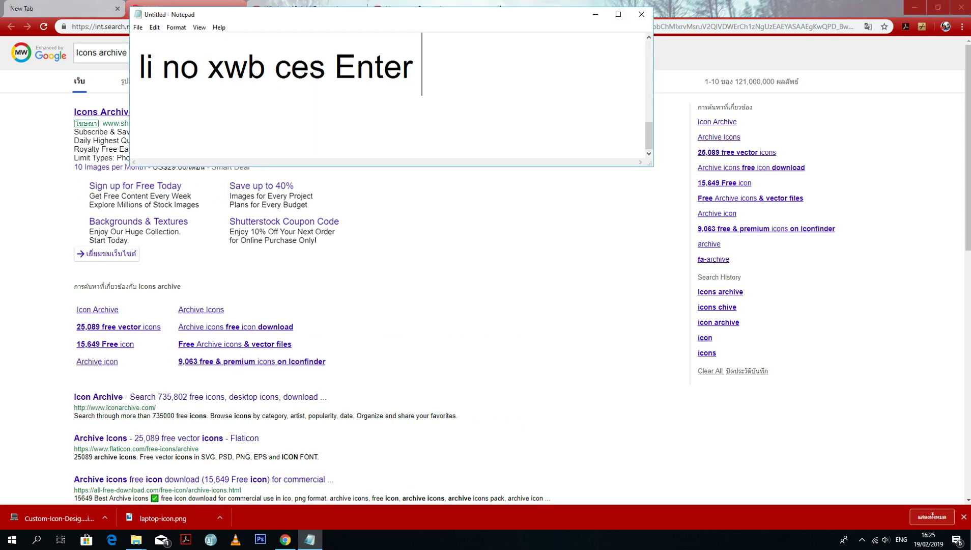
pyautogui.hotkey('ctrl', 'a')
pyautogui.press('BackSpace')
pyautogui.write('tom qab ntam yuav tawm los li')
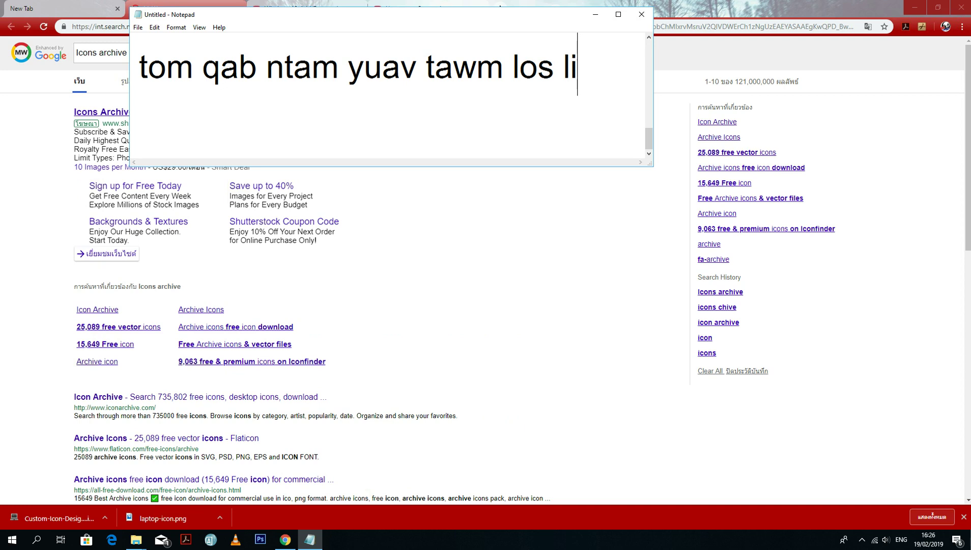
pyautogui.hotkey('ctrl', 'a')
# Add the line "no koj nkag mus xaiv kab" to the note
pyautogui.write('no ')
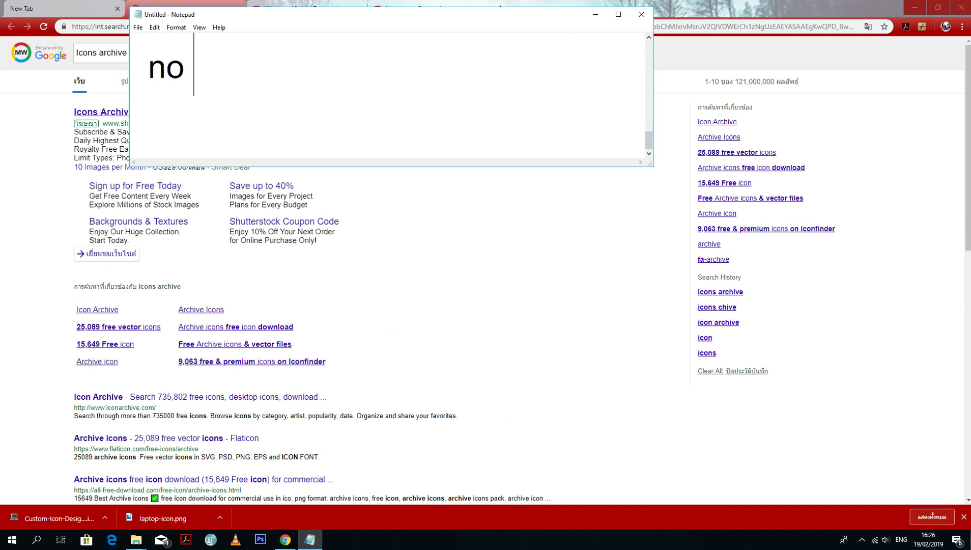
pyautogui.write('koj')
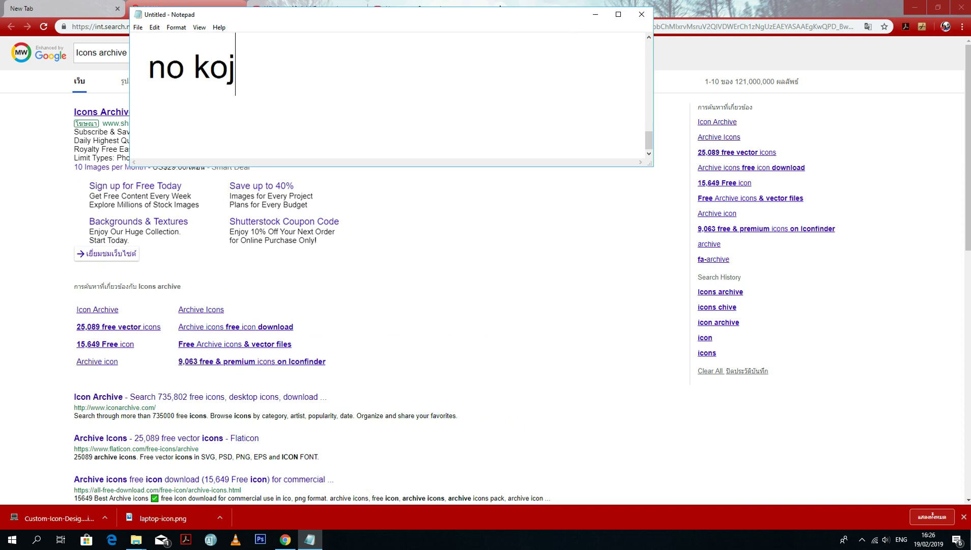
pyautogui.write(' nkag mus ')
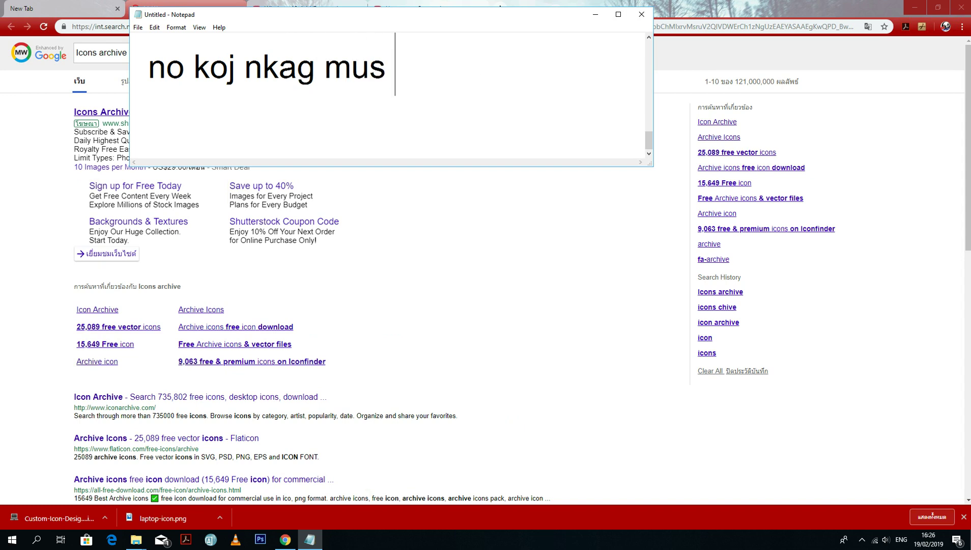
pyautogui.write('xaiv kab')
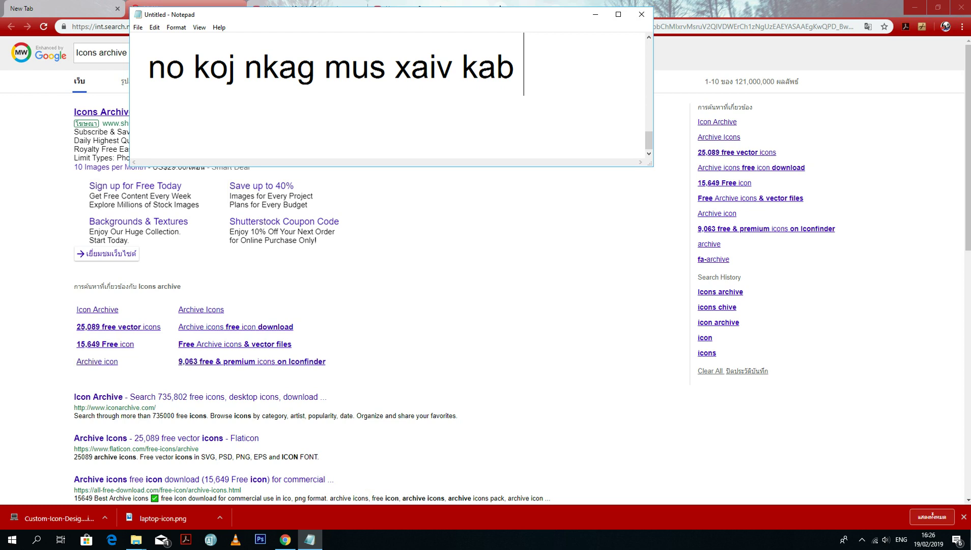
pyautogui.hotkey('ctrl', 'a')
pyautogui.press('BackSpace')
# Add the line "sau hai tias" to the note
pyautogui.write('sau hai tias')
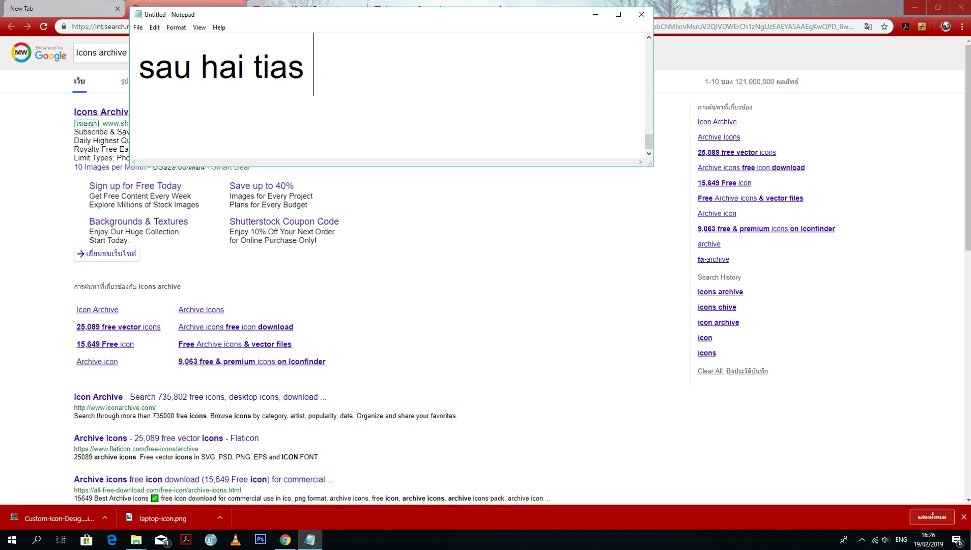
pyautogui.hotkey('ctrl', 'a')
pyautogui.press('BackSpace')
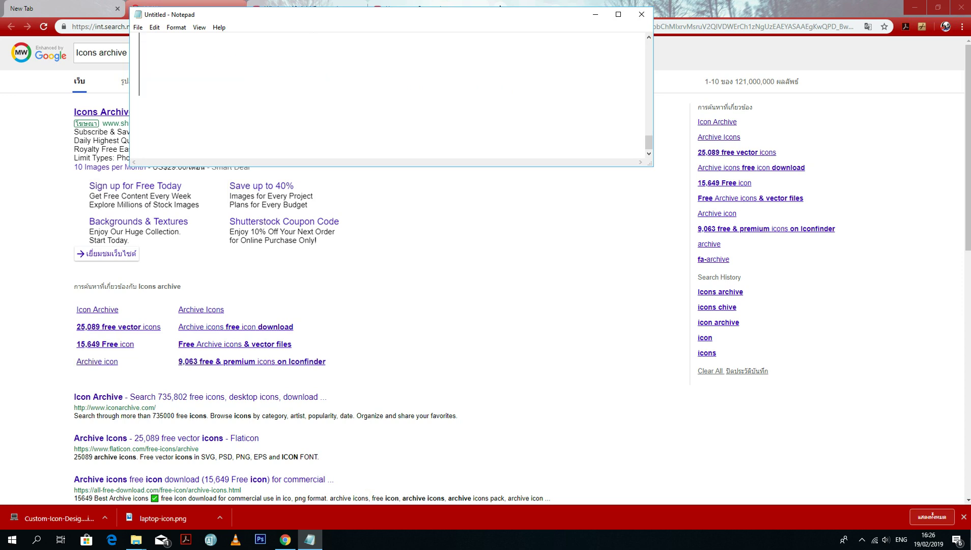
# Add the search result's title to the note as the line "Icon Archive - Seach 735,802 free"
pyautogui.write('Icon Archi')
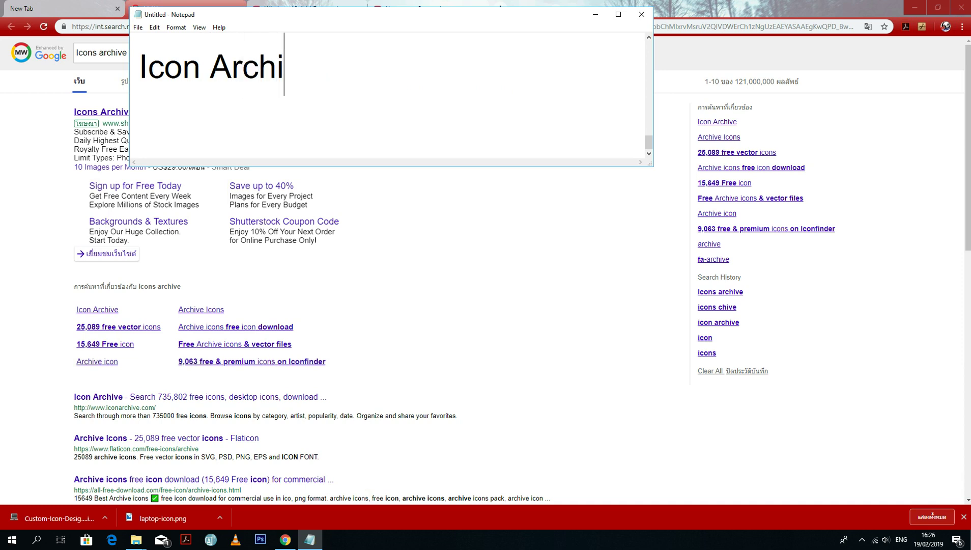
pyautogui.write('ve')
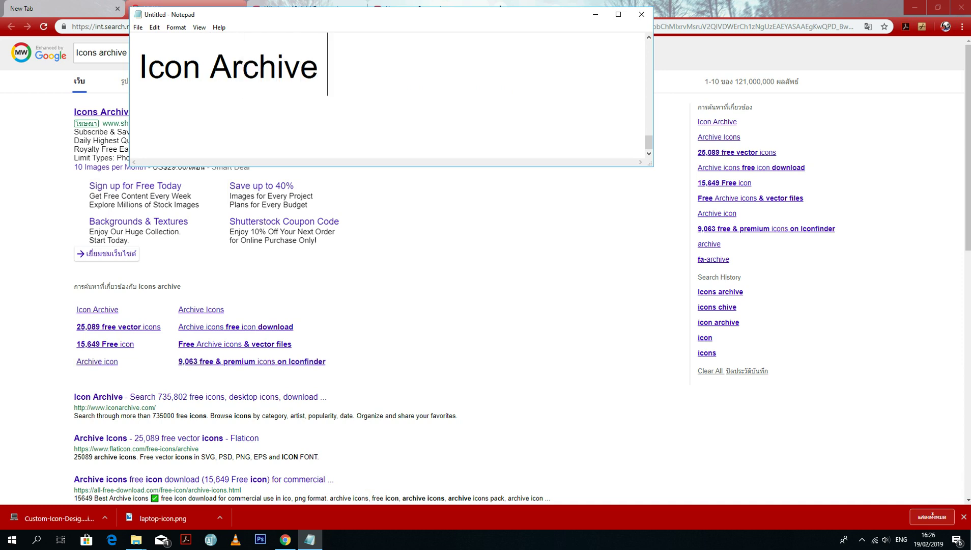
pyautogui.write(' - Seach ')
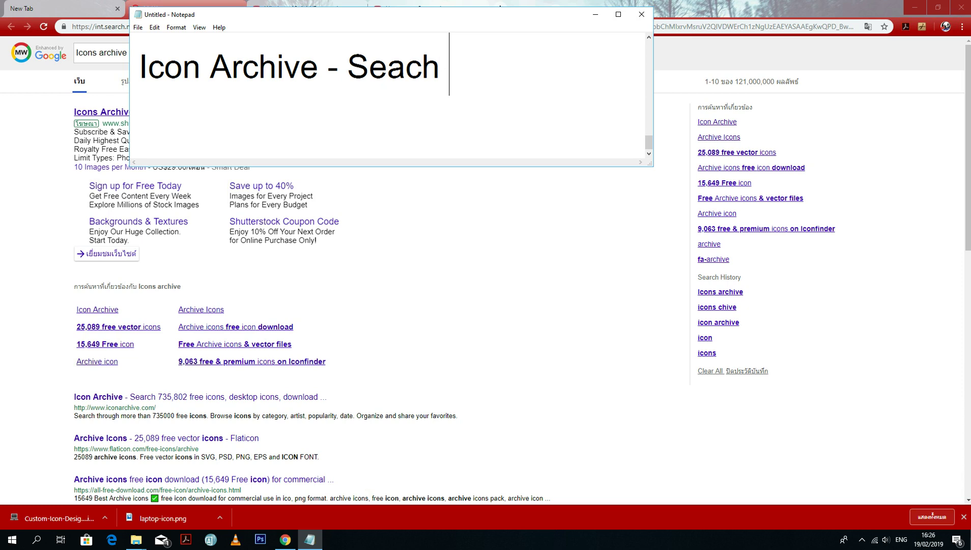
pyautogui.write('735')
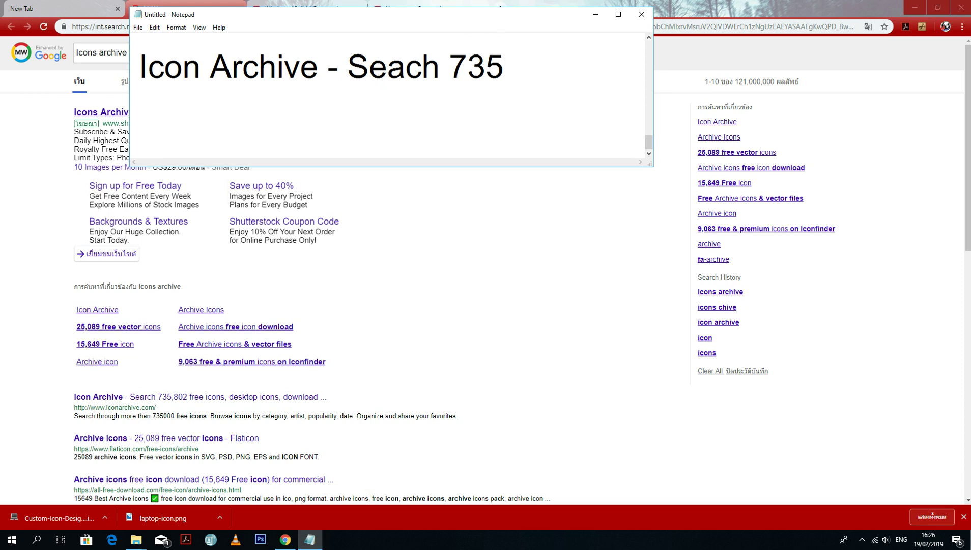
pyautogui.write(',802')
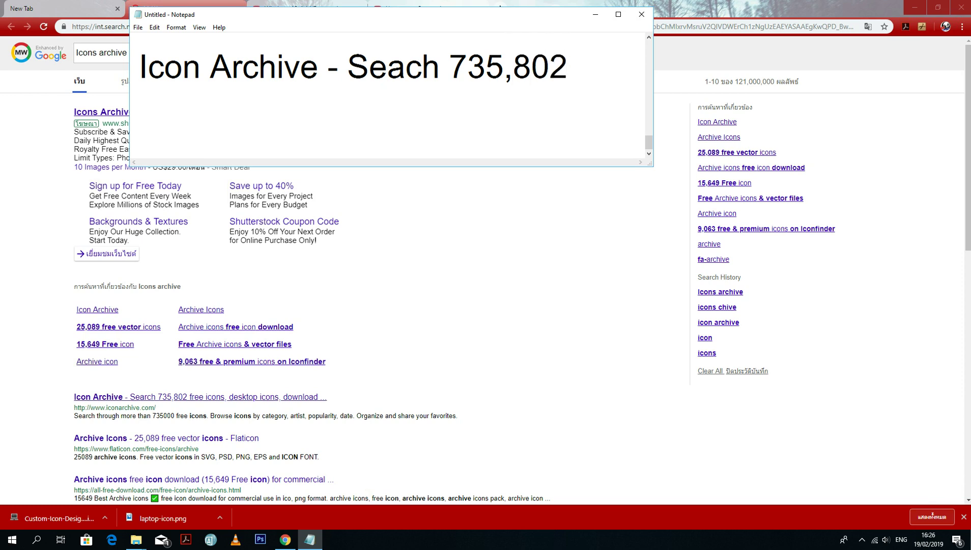
pyautogui.write(' freee')
pyautogui.press('BackSpace')
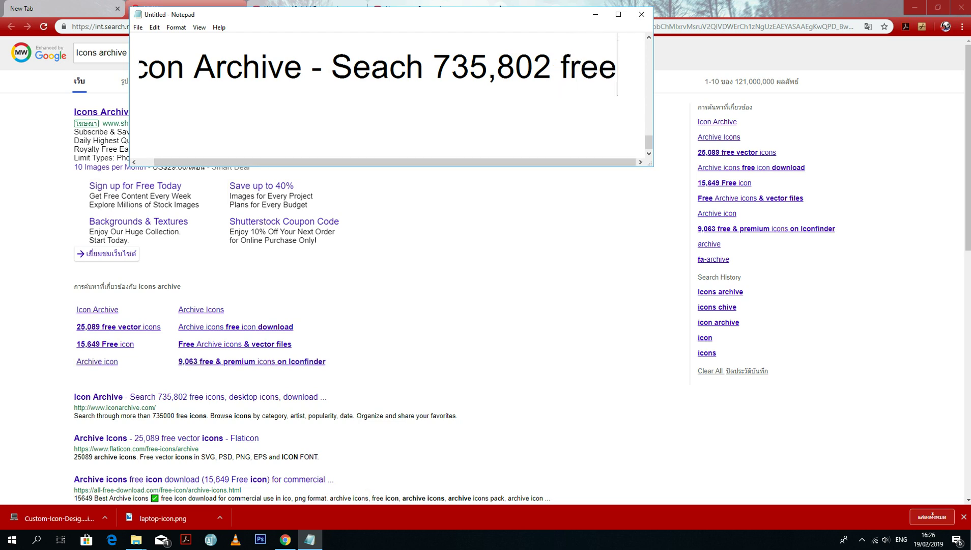
pyautogui.press('Return')
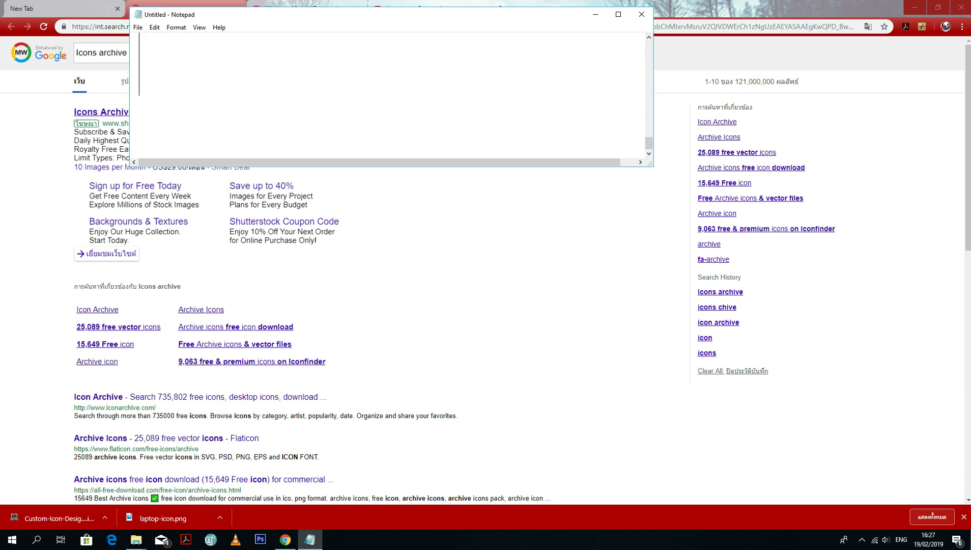
# Open the iconarchive.com search result in Chrome and add the line "tom qab ntawm yuav nkag lso" to the Notepad note
pyautogui.click(102, 397)
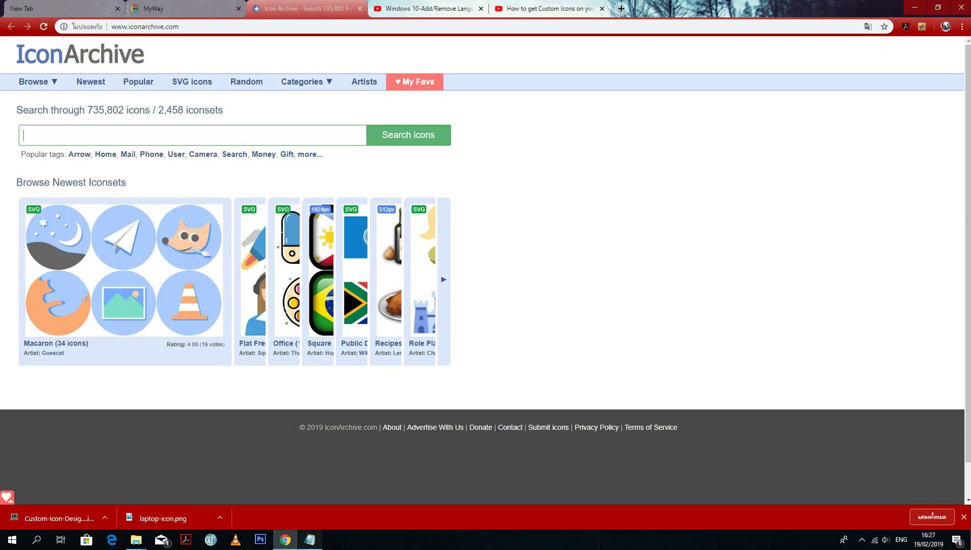
pyautogui.click(309, 539)
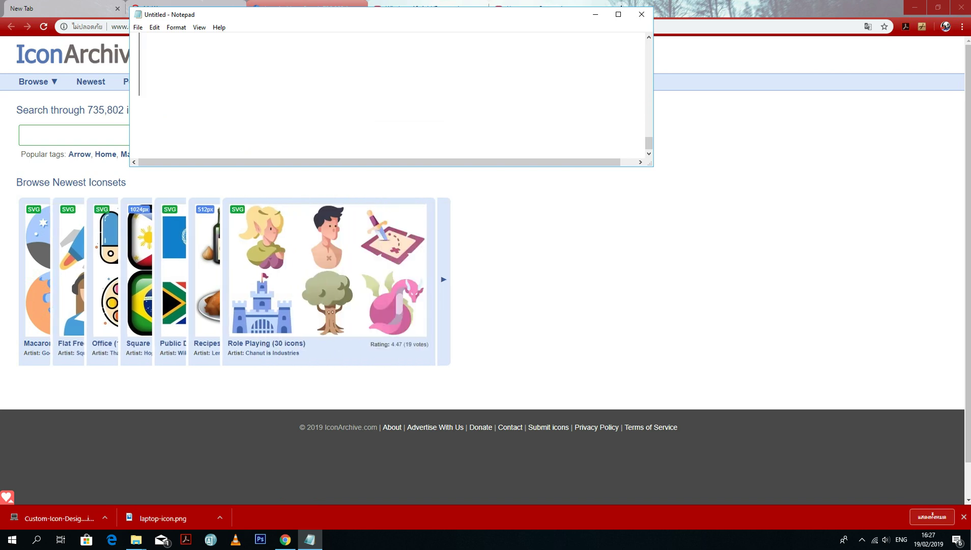
pyautogui.write('tom qab nta')
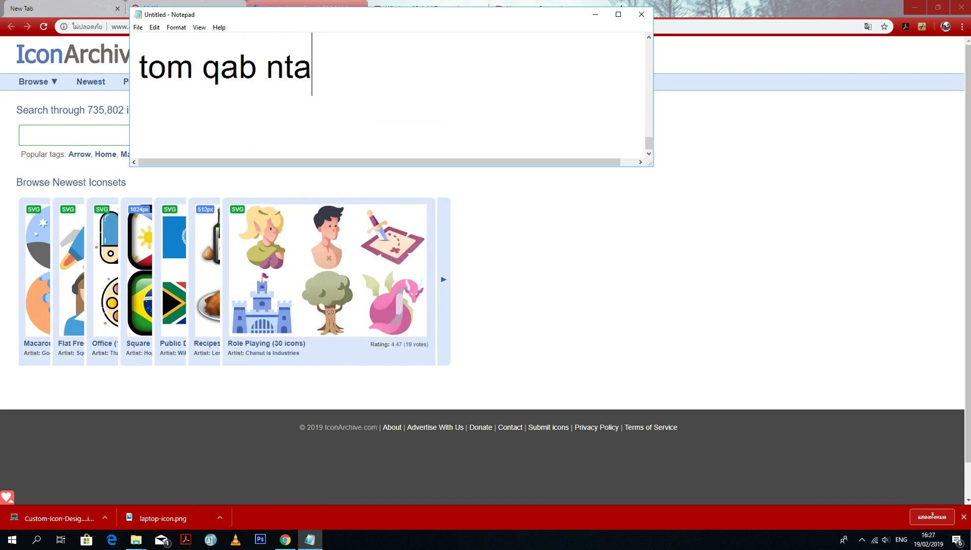
pyautogui.write('wm yuav')
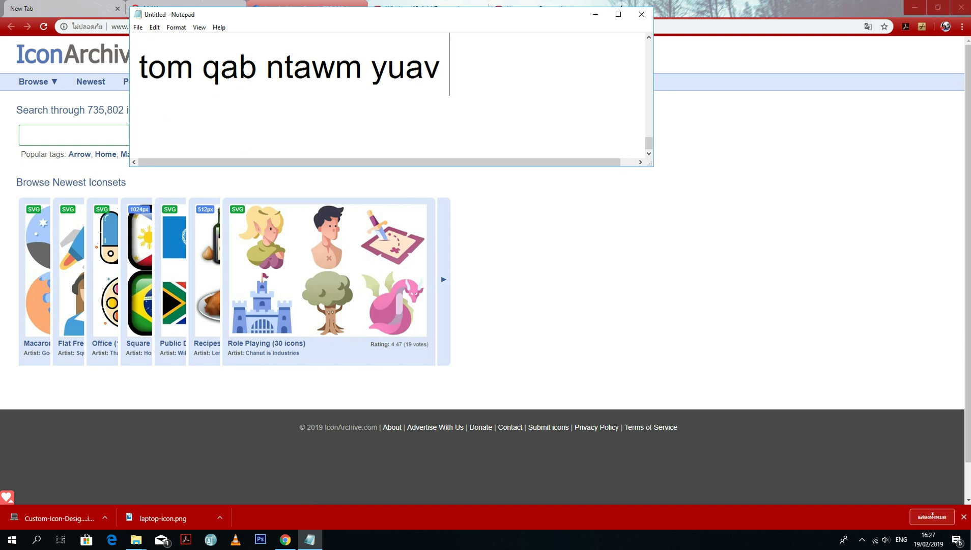
pyautogui.write(' nkag lso')
pyautogui.hotkey('ctrl', 'a')
pyautogui.press('BackSpace')
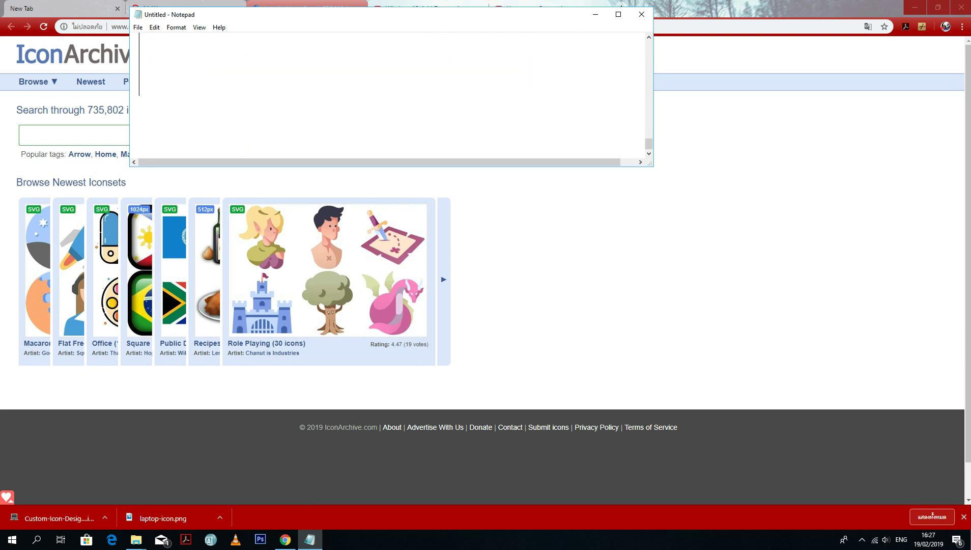
# Add the line "rau no ces koj xav tau dab tsis" to the note
pyautogui.write('rau k')
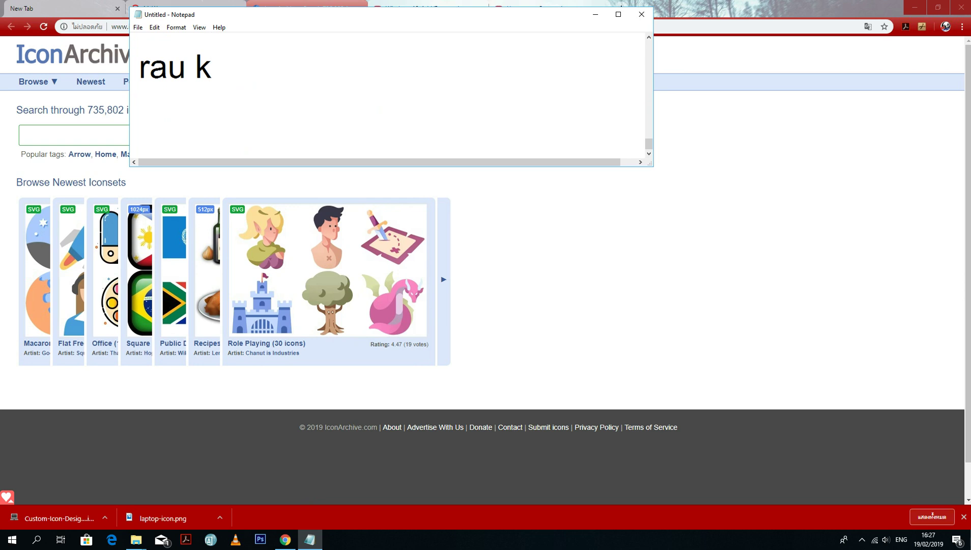
pyautogui.press('BackSpace')
pyautogui.write('no ces ')
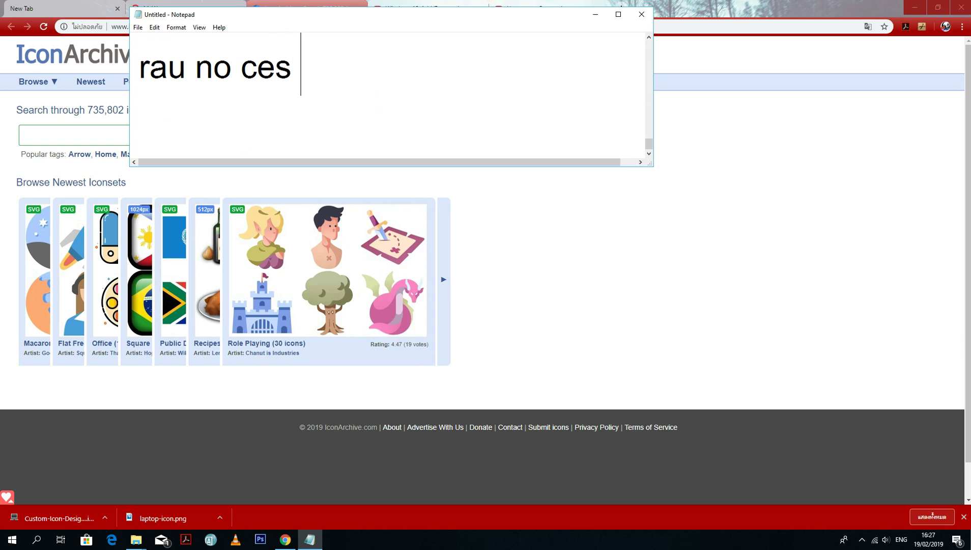
pyautogui.write('ib yam')
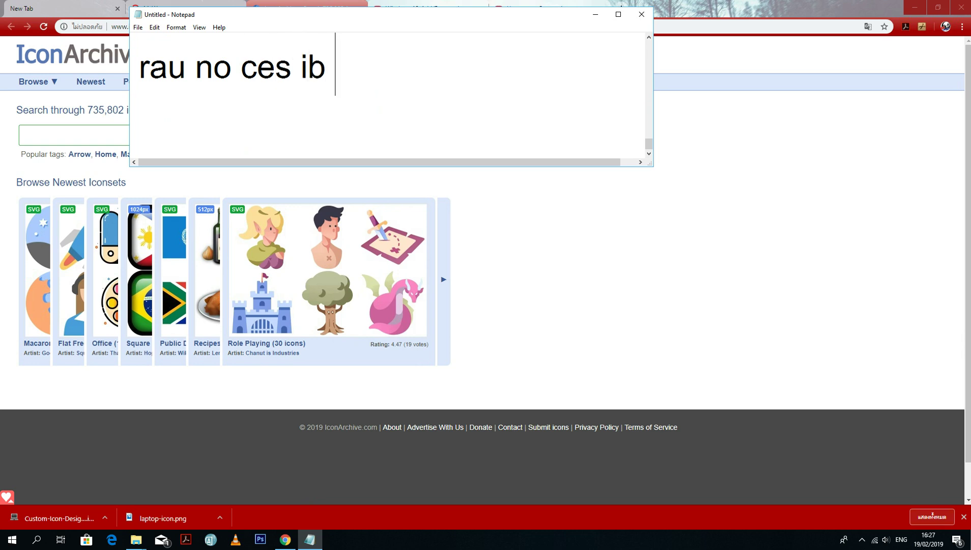
pyautogui.press('BackSpace')
pyautogui.press('BackSpace')
pyautogui.press('BackSpace')
pyautogui.press('BackSpace')
pyautogui.press('BackSpace')
pyautogui.press('BackSpace')
pyautogui.press('BackSpace')
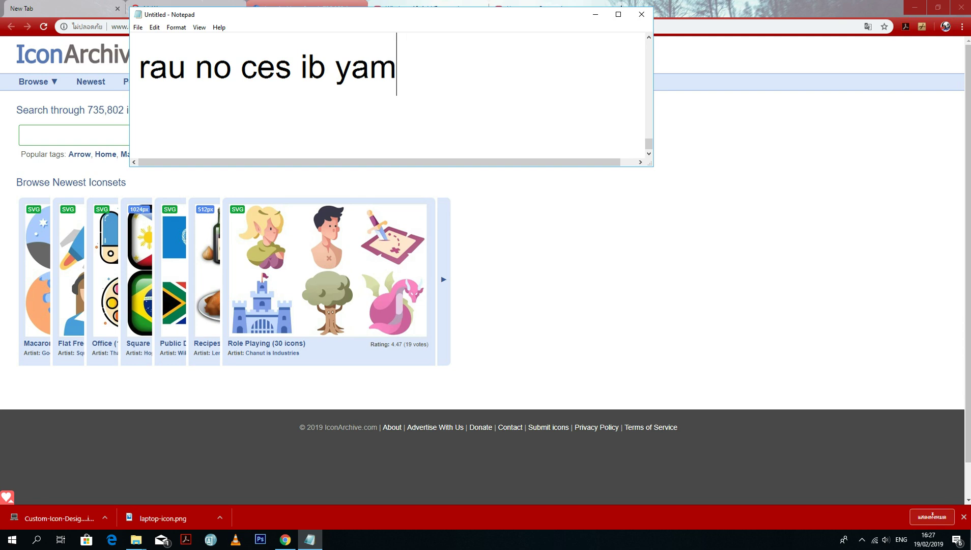
pyautogui.write('koj xav tau')
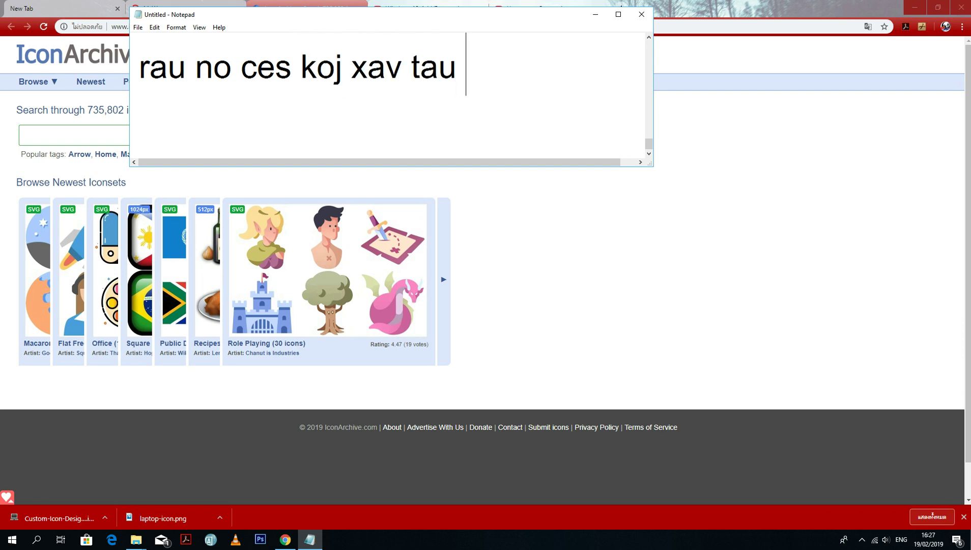
pyautogui.write(' dab tsis')
pyautogui.hotkey('ctrl', 'a')
pyautogui.press('BackSpace')
# Add the line "los koj sau tau rau ntawm qhov" to the note
pyautogui.write('los koj sau tau rau ntawm qhov')
pyautogui.hotkey('ctrl', 'a')
pyautogui.press('BackSpace')
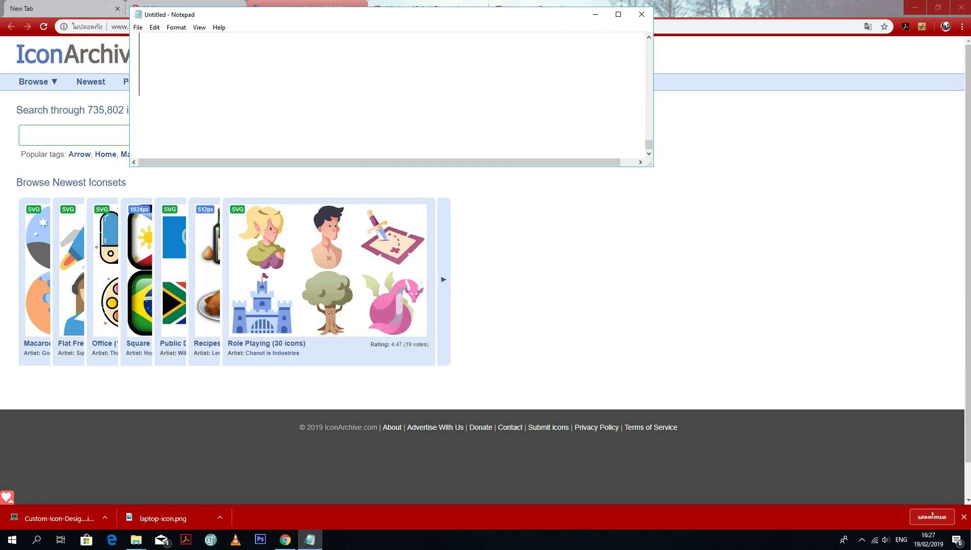
# Add the line "seach no" to the note and search IconArchive in Chrome for "recyclebin"
pyautogui.write('Ch')
pyautogui.hotkey('ctrl', 'a')
pyautogui.press('BackSpace')
pyautogui.write('seach no')
pyautogui.hotkey('ctrl', 'a')
pyautogui.press('BackSpace')
pyautogui.click(100, 136)
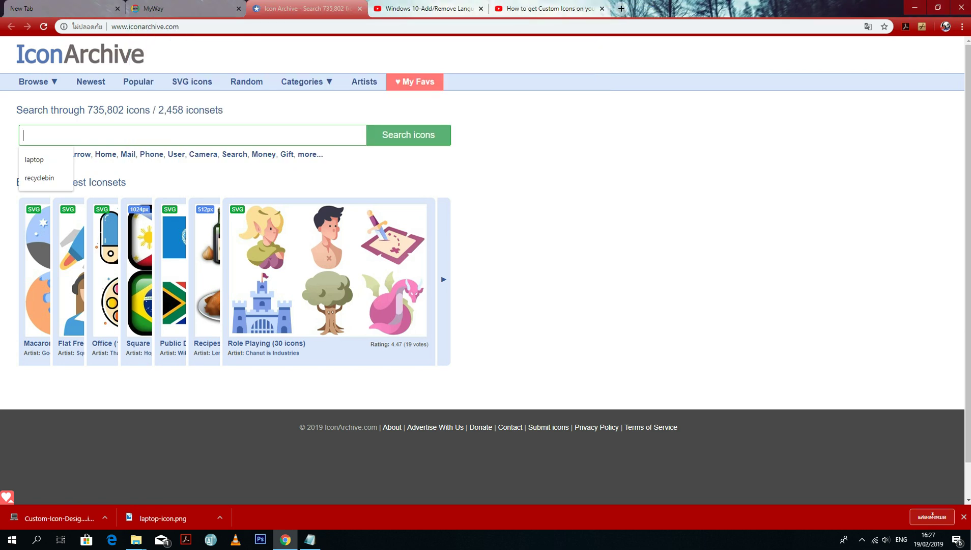
pyautogui.write('recyclebin')
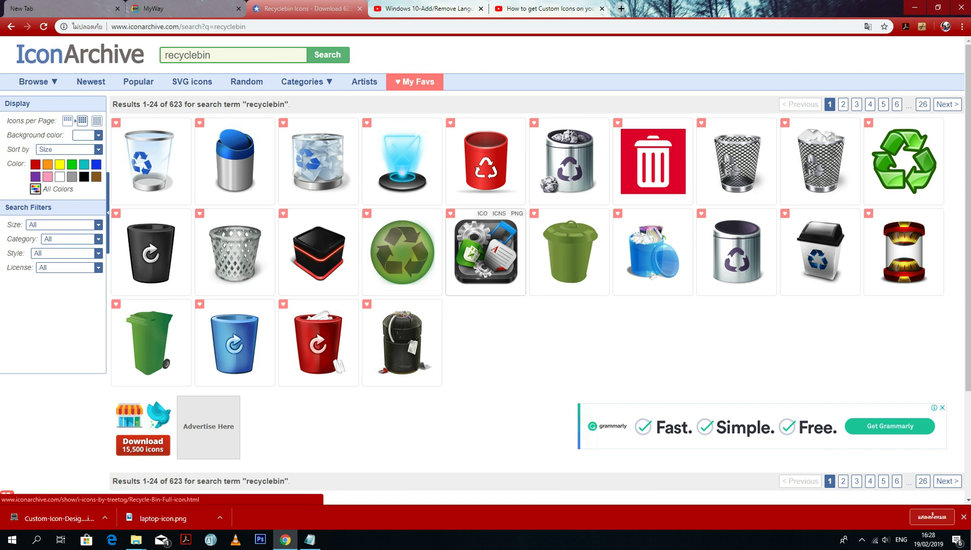
# Switch to the Notepad note and add the line "xaiv seb koj nyiam lub twg"
pyautogui.click(310, 539)
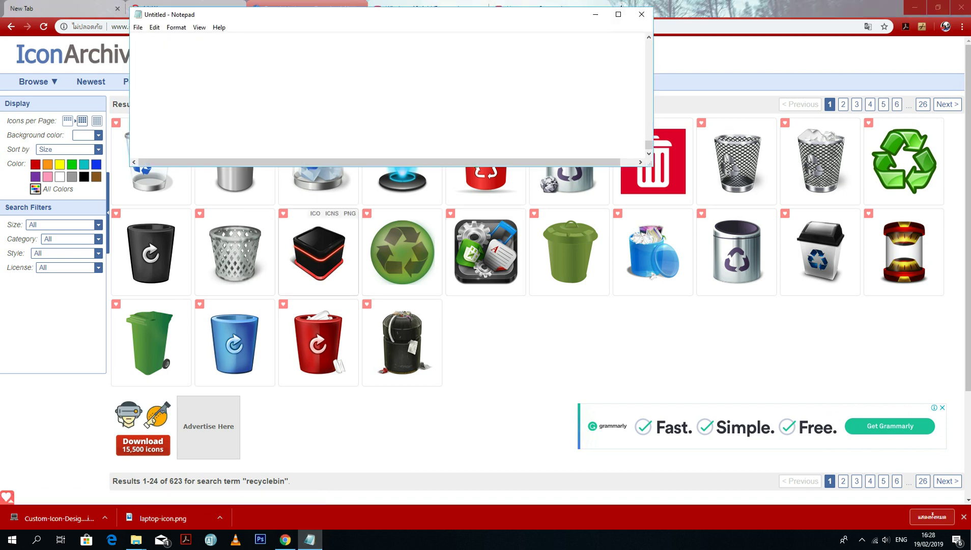
pyautogui.write('xa')
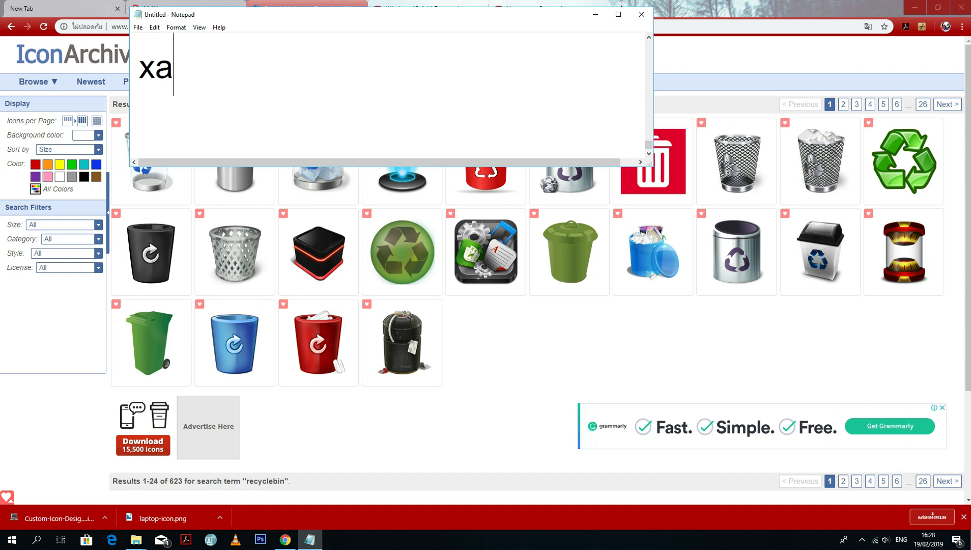
pyautogui.write('iv seb koj ni')
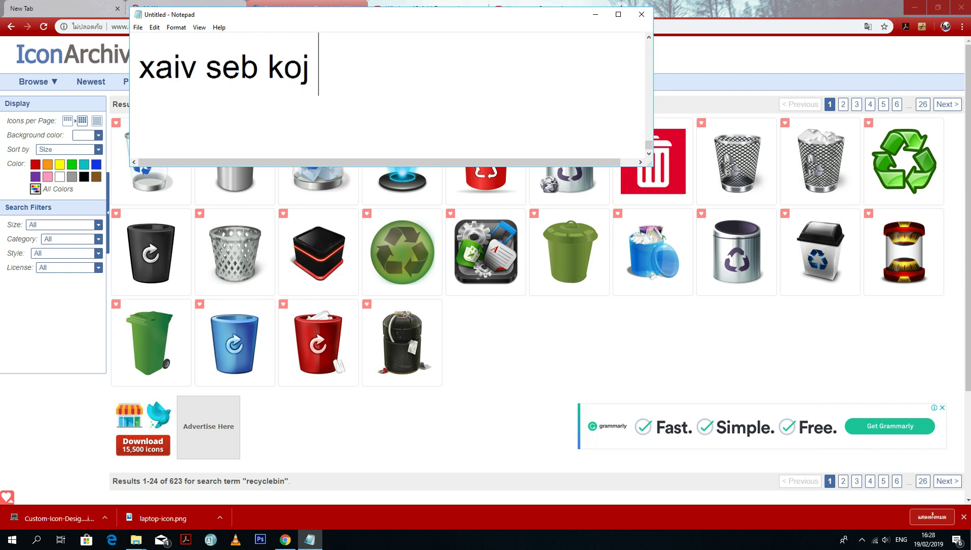
pyautogui.press('BackSpace')
pyautogui.write('ia')
pyautogui.press('BackSpace')
pyautogui.press('BackSpace')
pyautogui.write('yia')
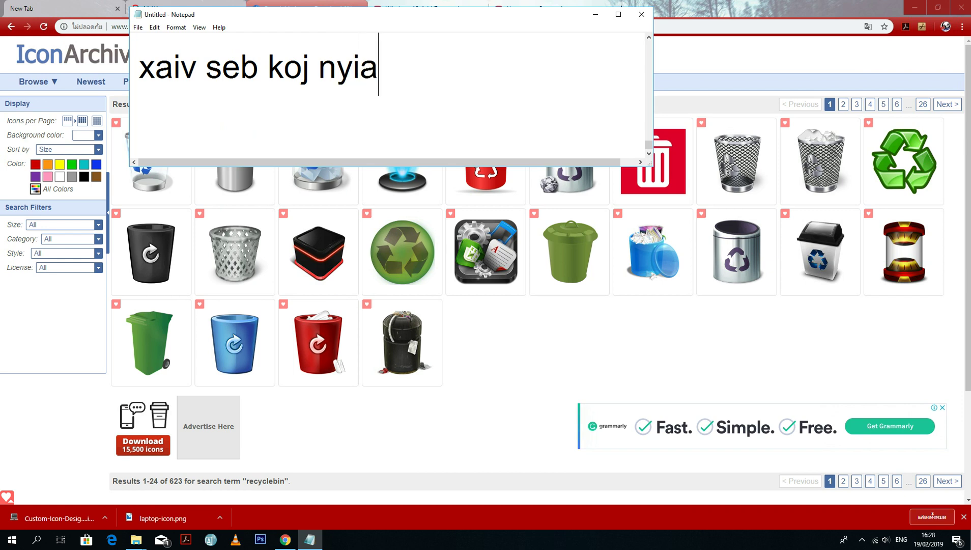
pyautogui.write('m lub twg')
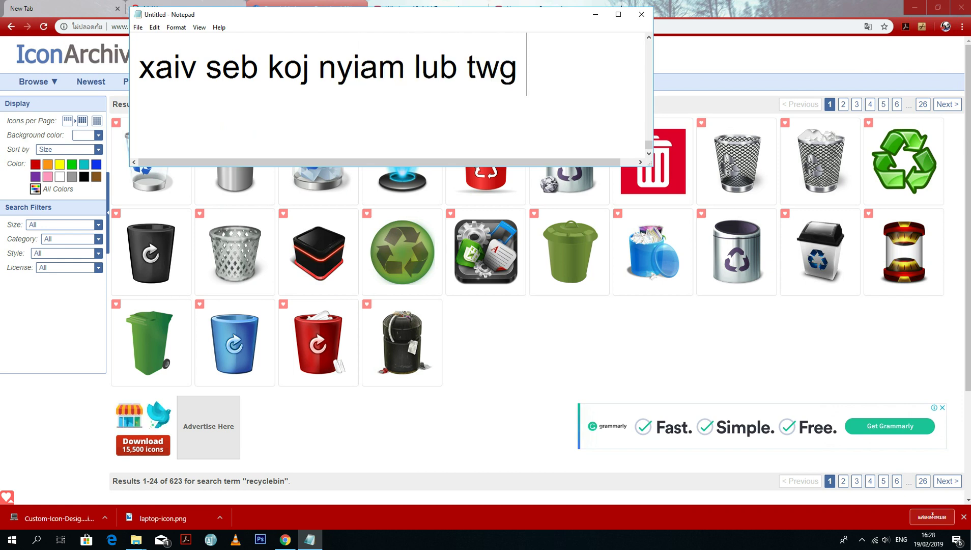
pyautogui.hotkey('ctrl', 'a')
pyautogui.press('BackSpace')
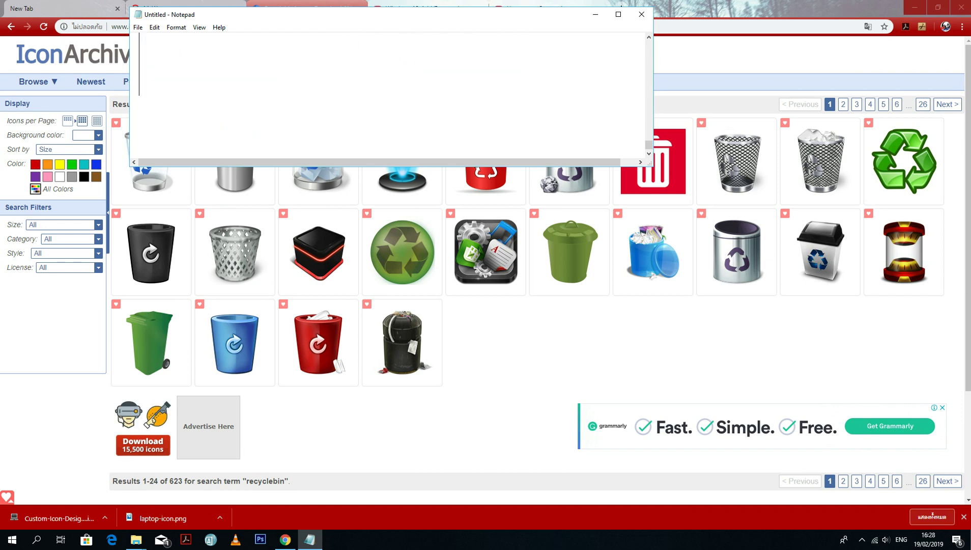